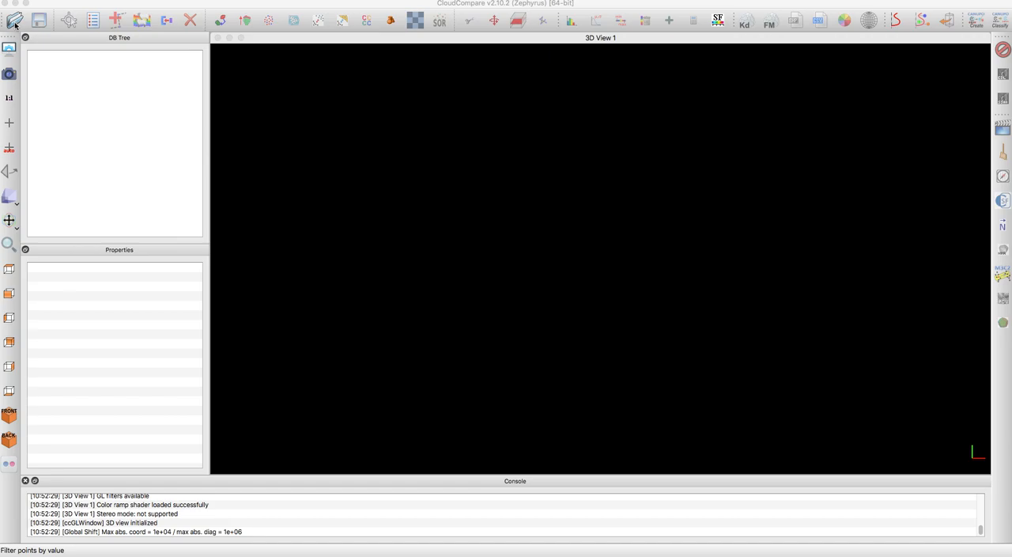
- Open utm_20190718.las as a LAS cloud, keeping the default standard fields and accepting the suggested global shift and scale
left_click(15, 21)
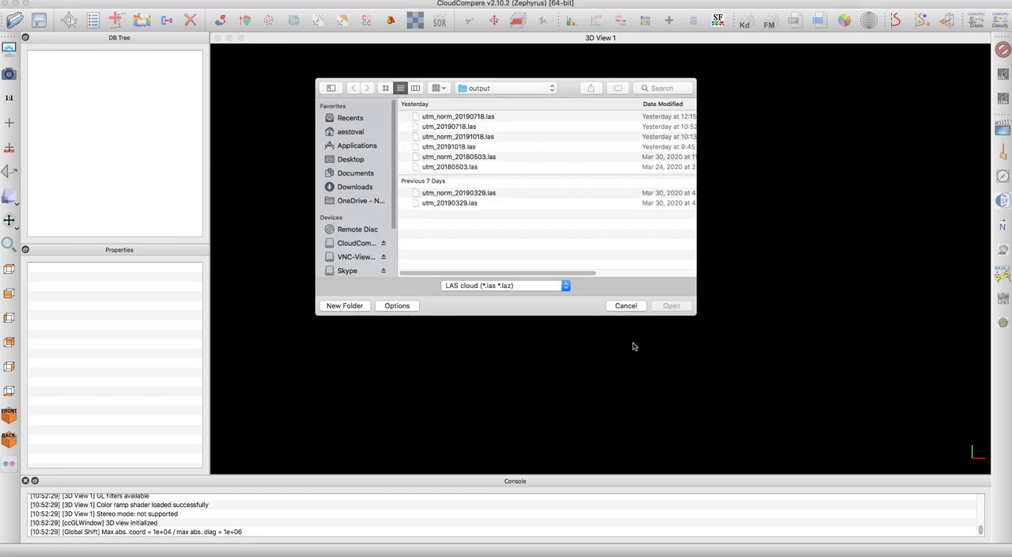
left_click(565, 285)
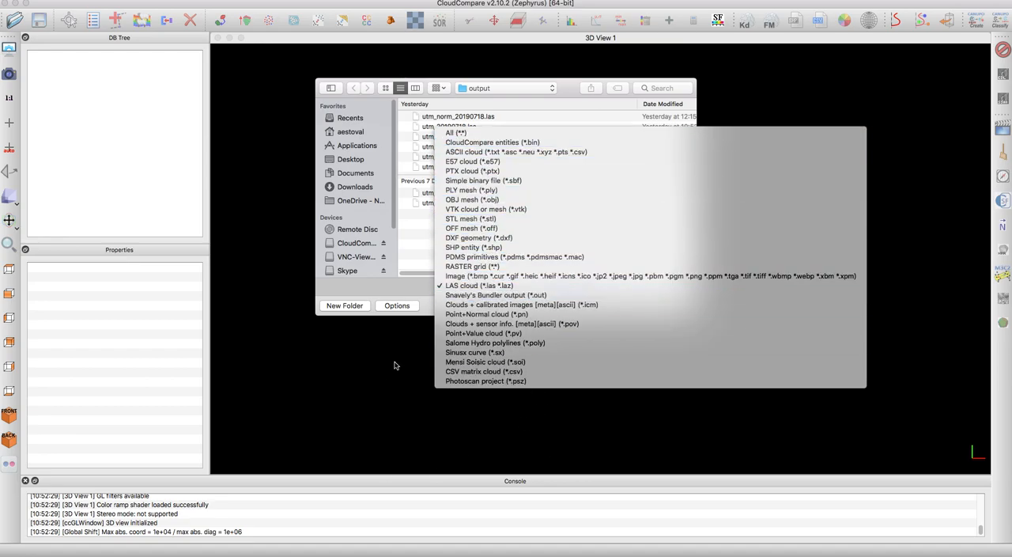
left_click(449, 285)
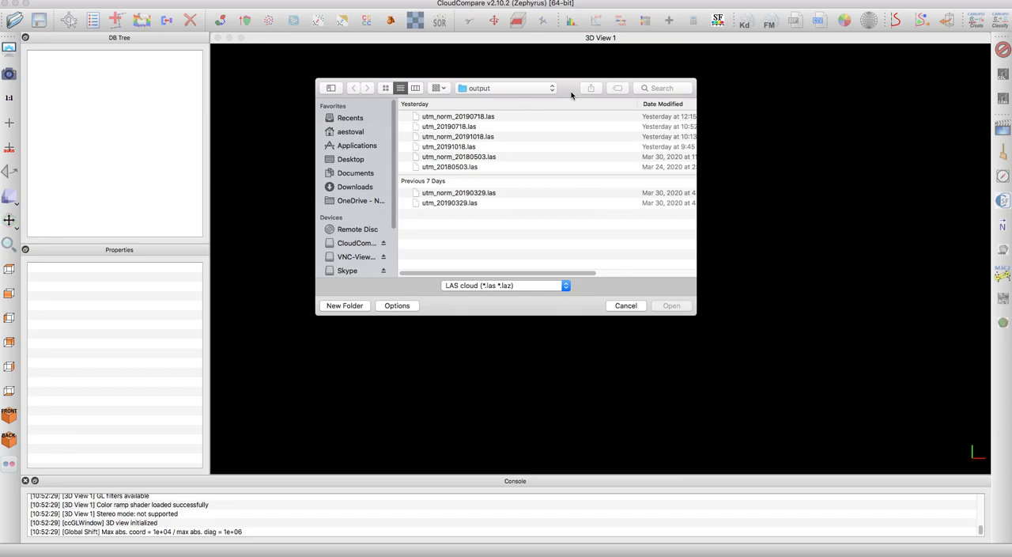
left_click(456, 128)
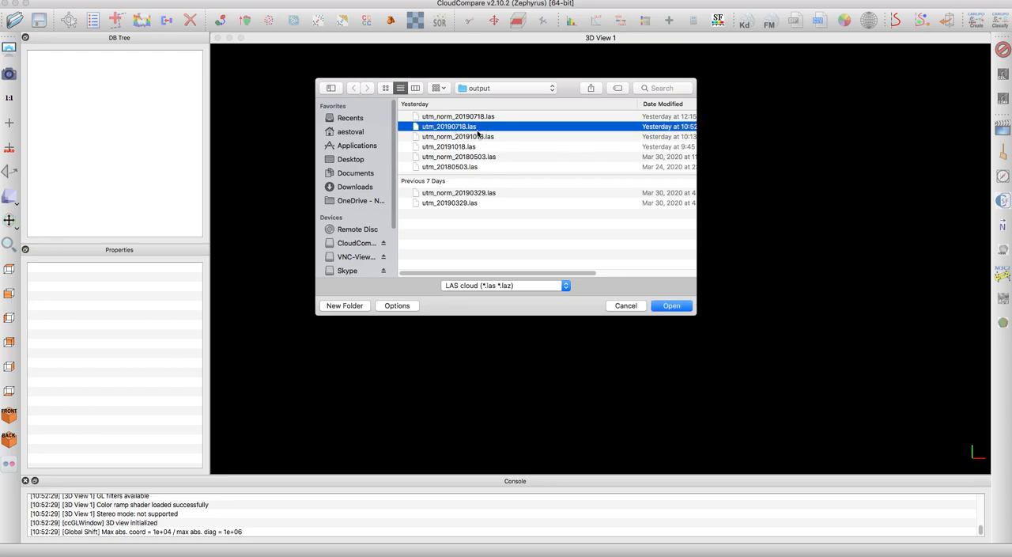
left_click(672, 307)
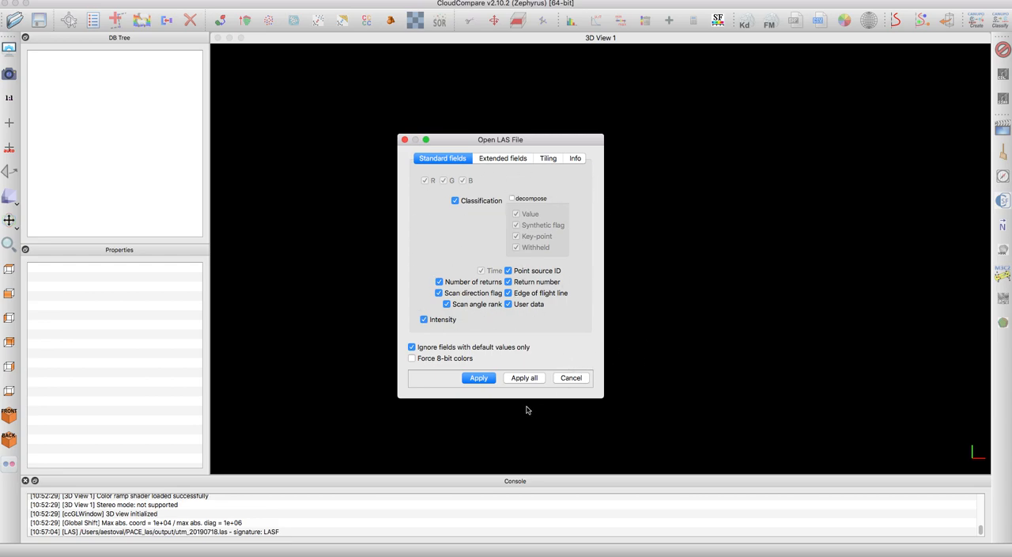
left_click(479, 378)
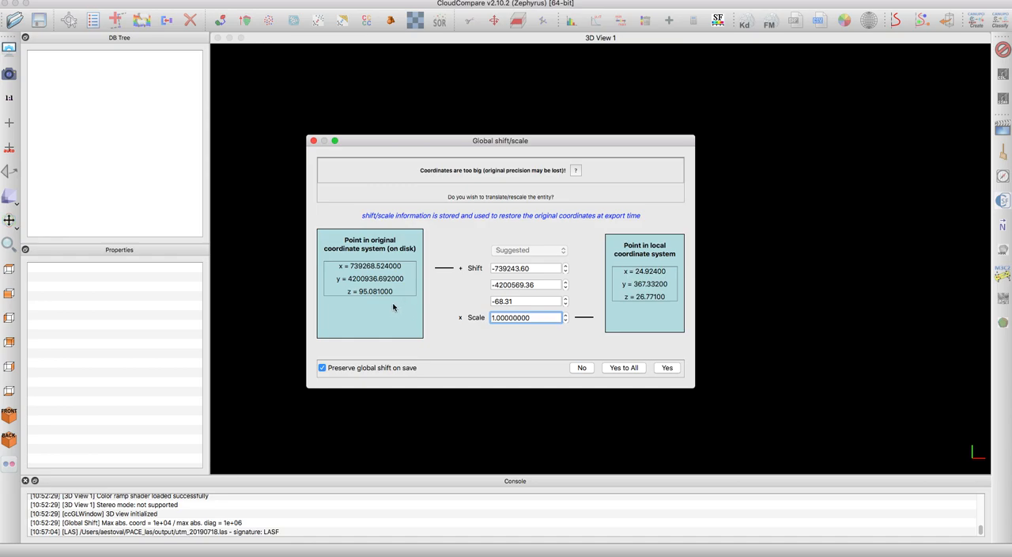
left_click(671, 368)
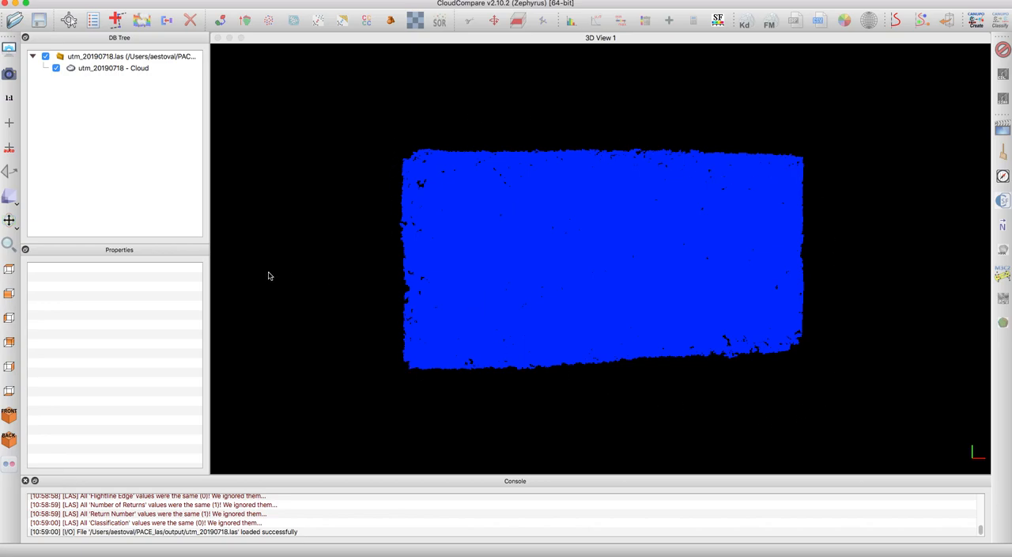
- Colour the loaded utm_20190718 cloud by its Intensity scalar field
left_click(109, 69)
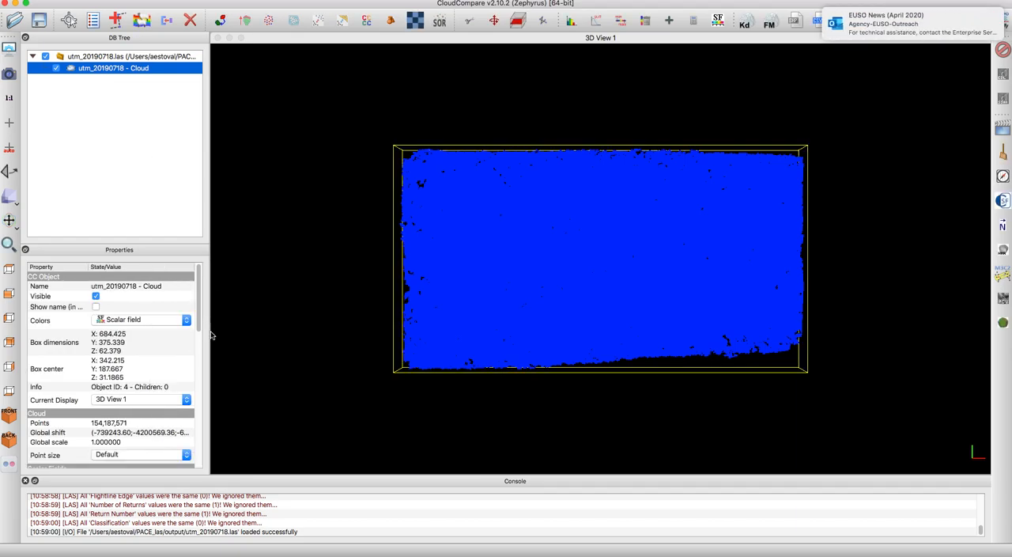
left_click_drag(211, 335, 283, 353)
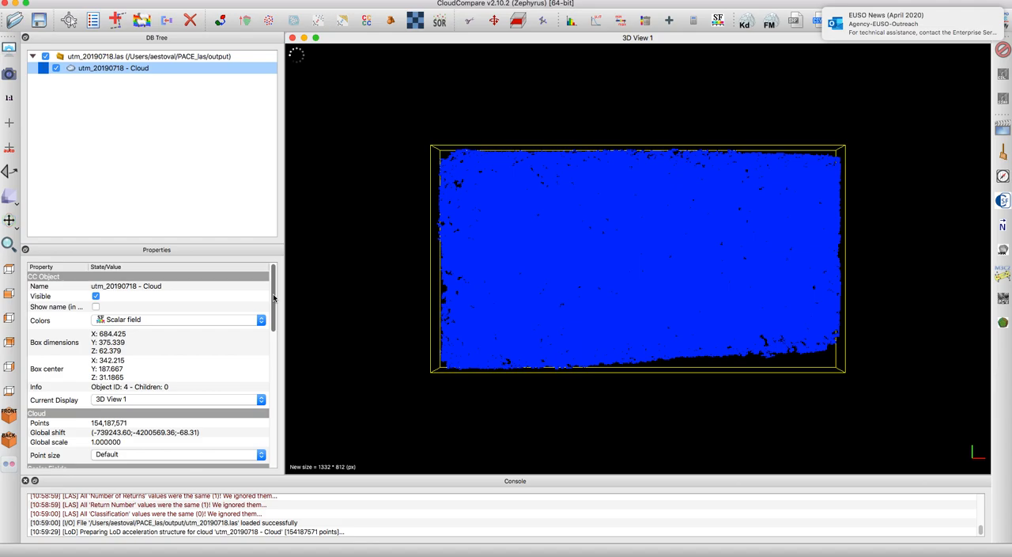
left_click_drag(274, 290, 272, 328)
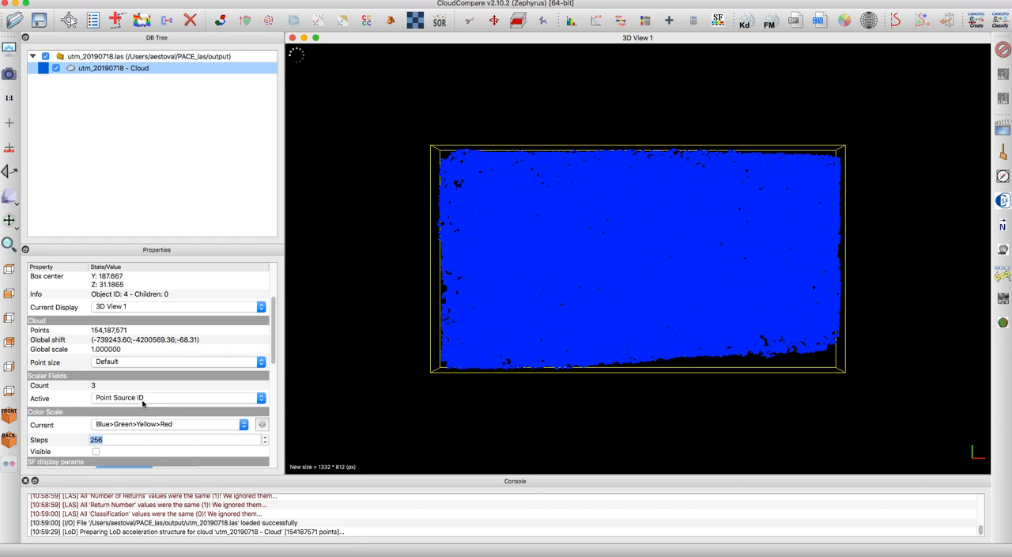
left_click(143, 402)
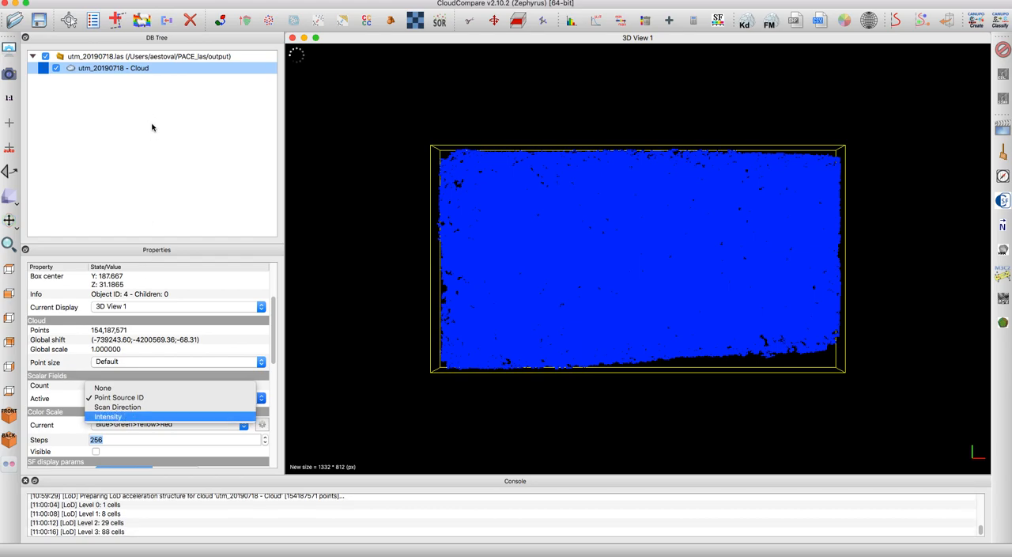
left_click(128, 415)
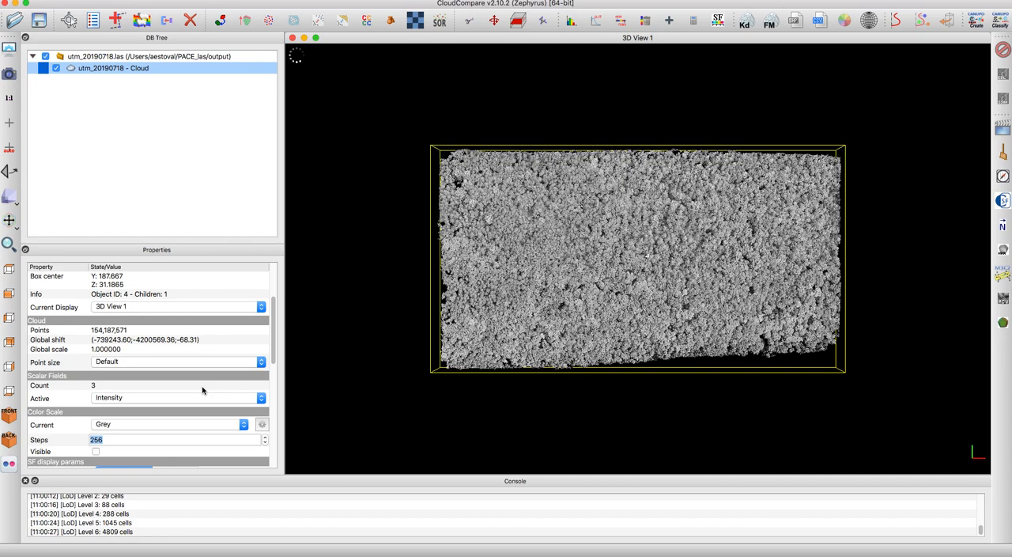
- Export only the cloud's Z coordinate to a scalar field
mouse_move(273, 320)
left_mouse_down()
mouse_move(274, 388)
mouse_move(280, 327)
left_mouse_up()
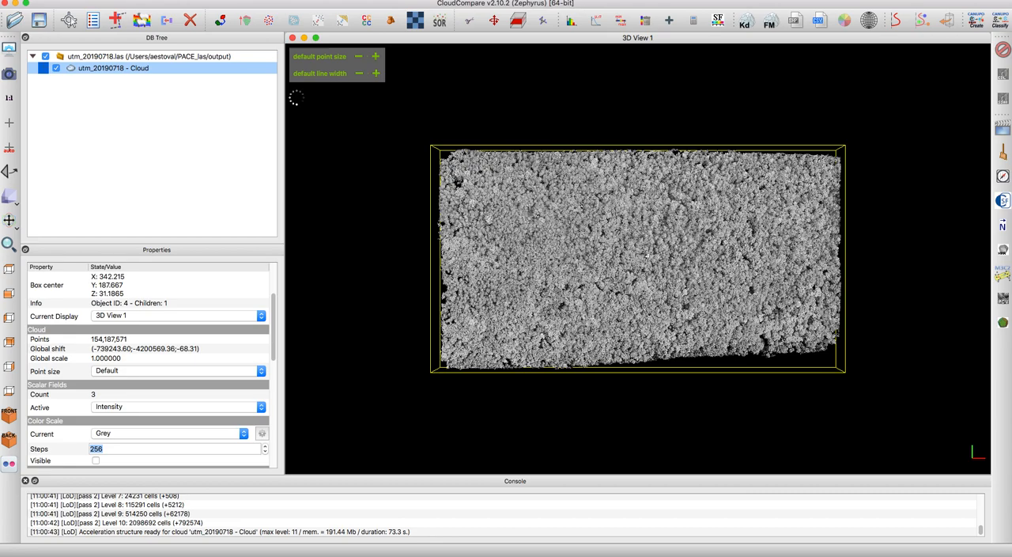
left_click(122, 0)
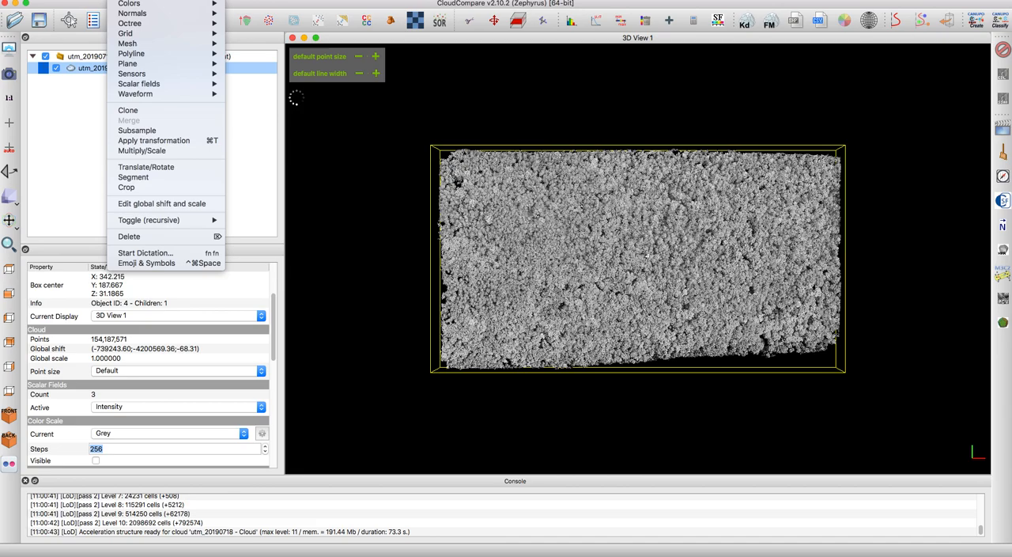
mouse_move(162, 85)
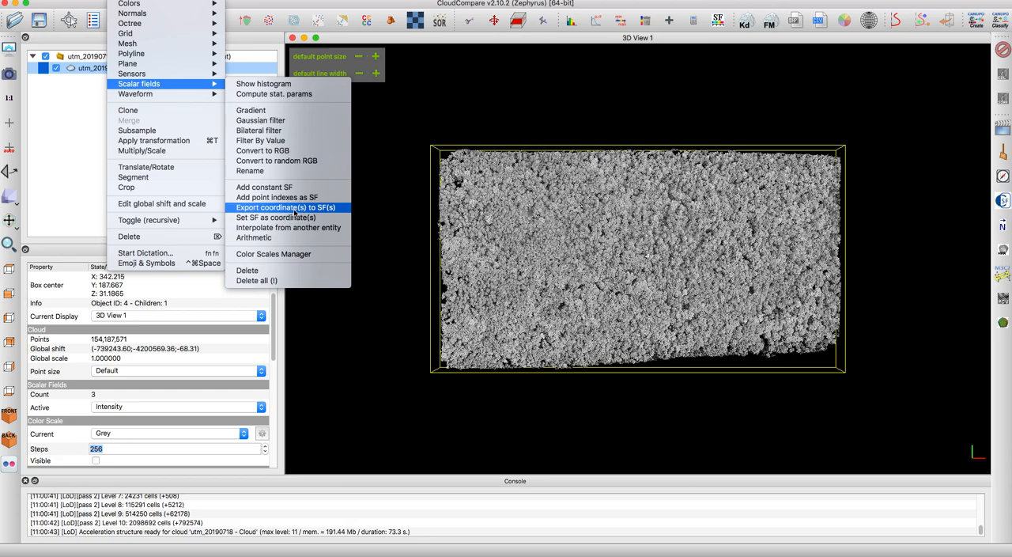
left_click(295, 211)
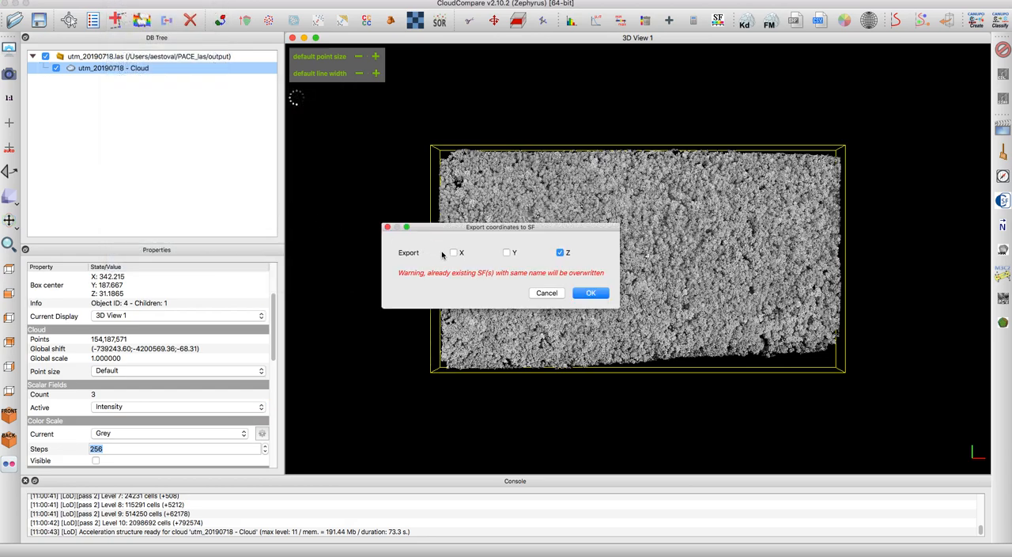
left_click(589, 293)
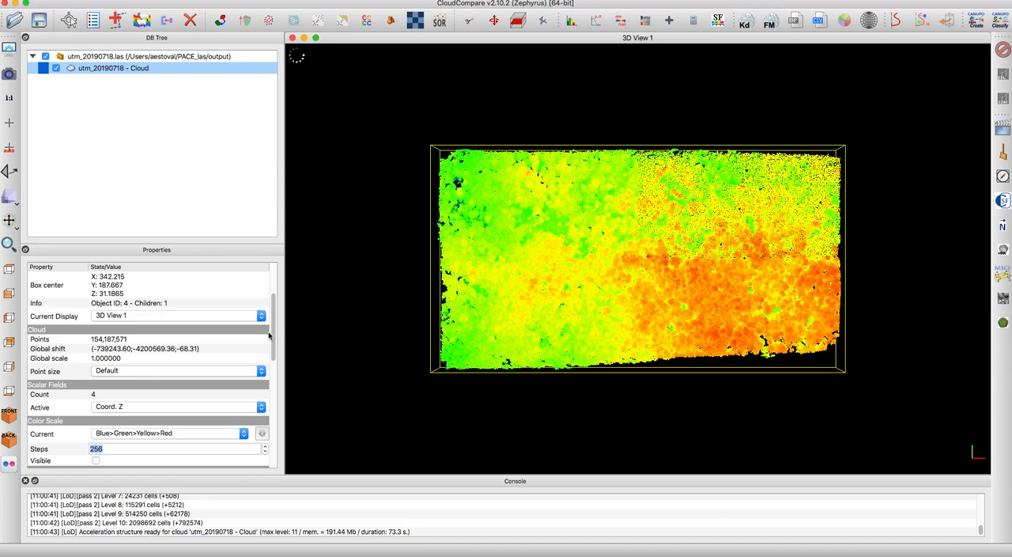
- Apply the Viridis colour scale to the Coord. Z field and narrow its saturation range to about 27.06–55.95
left_click_drag(271, 327, 271, 373)
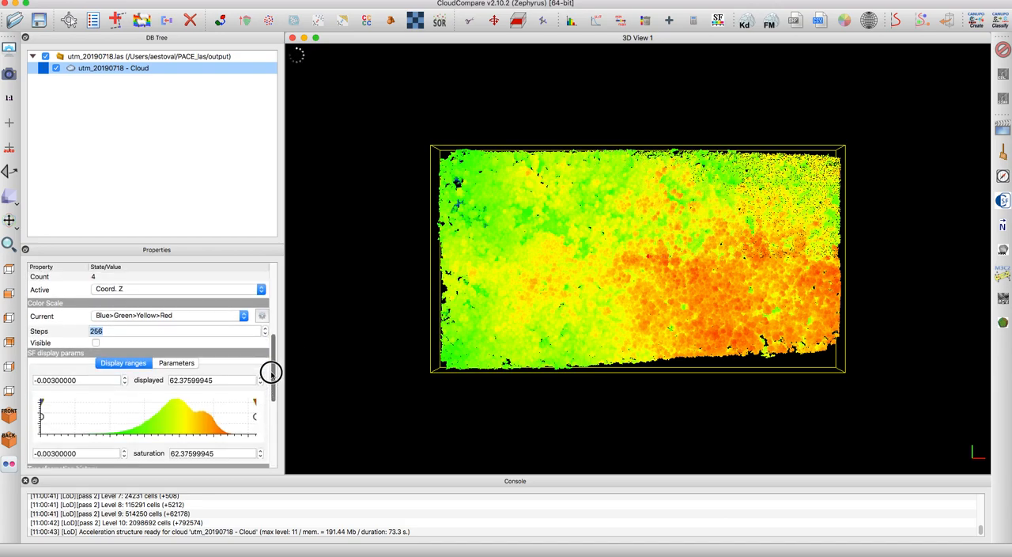
left_click(243, 317)
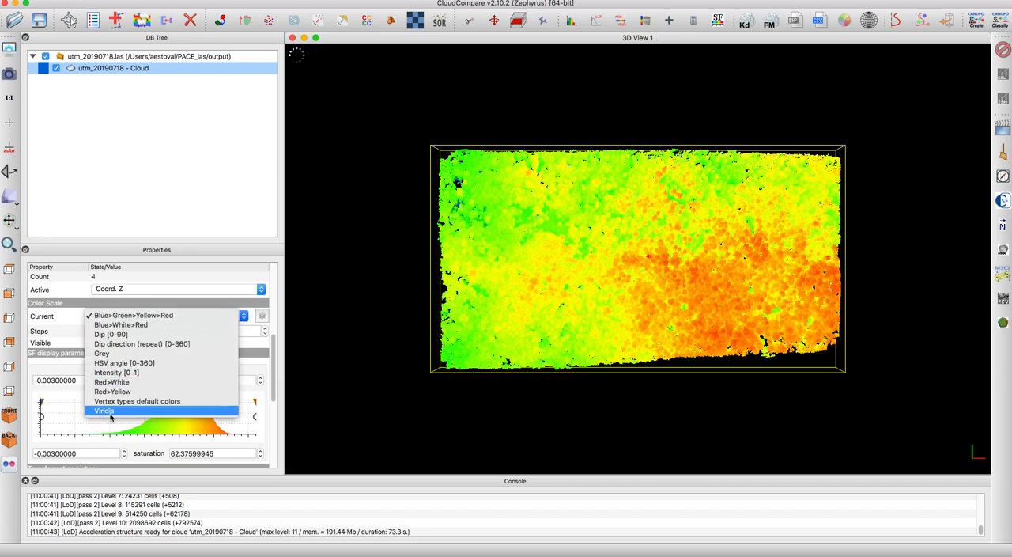
left_click(109, 411)
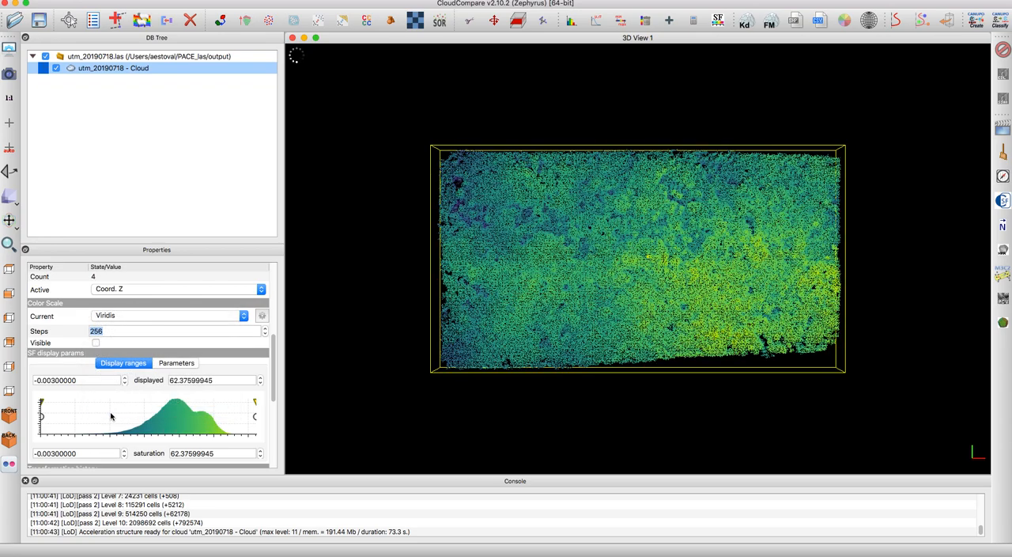
left_click_drag(42, 402, 133, 407)
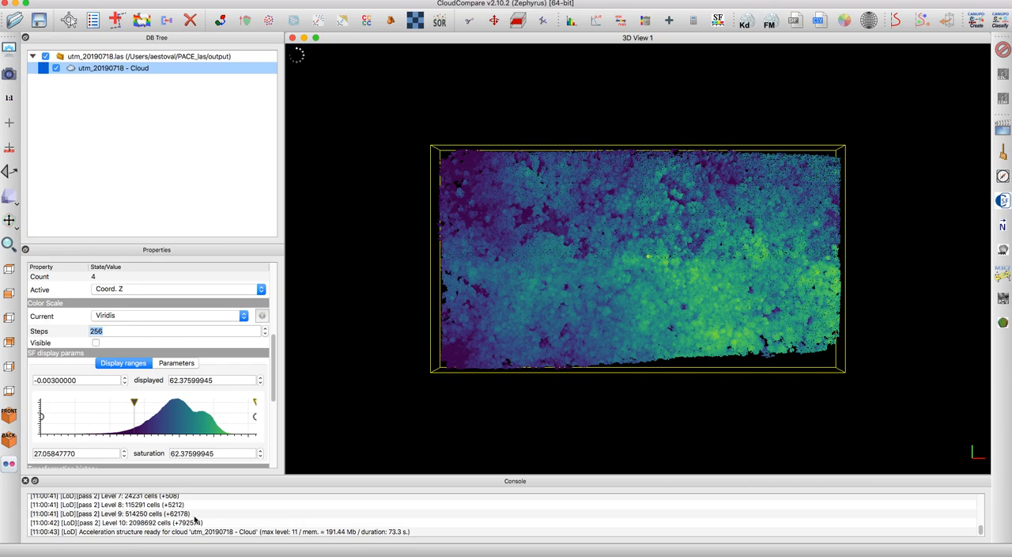
left_click_drag(255, 402, 234, 402)
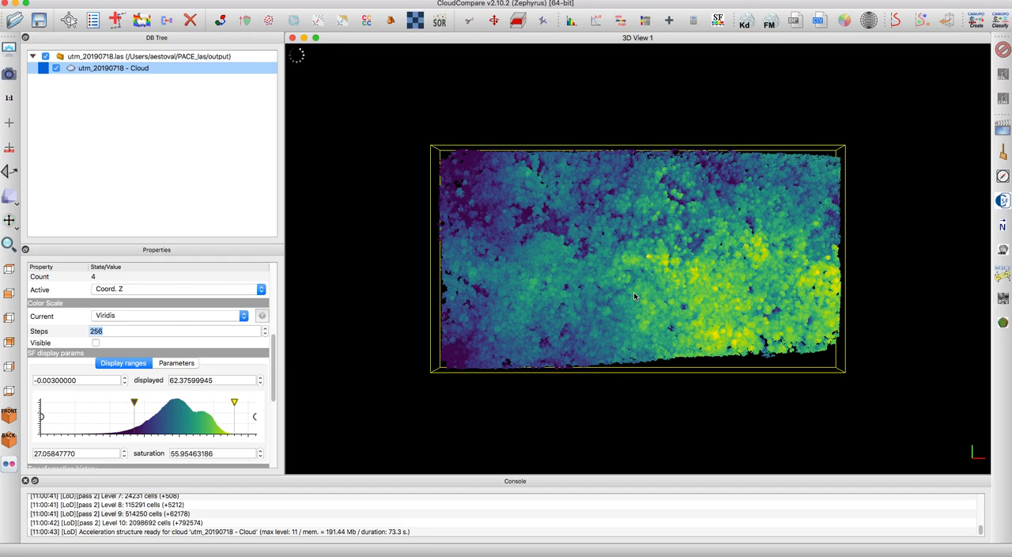
- Set the rotation centre on a point of the bright yellow tower rising above the canopy
scroll(634, 296, "up", 4)
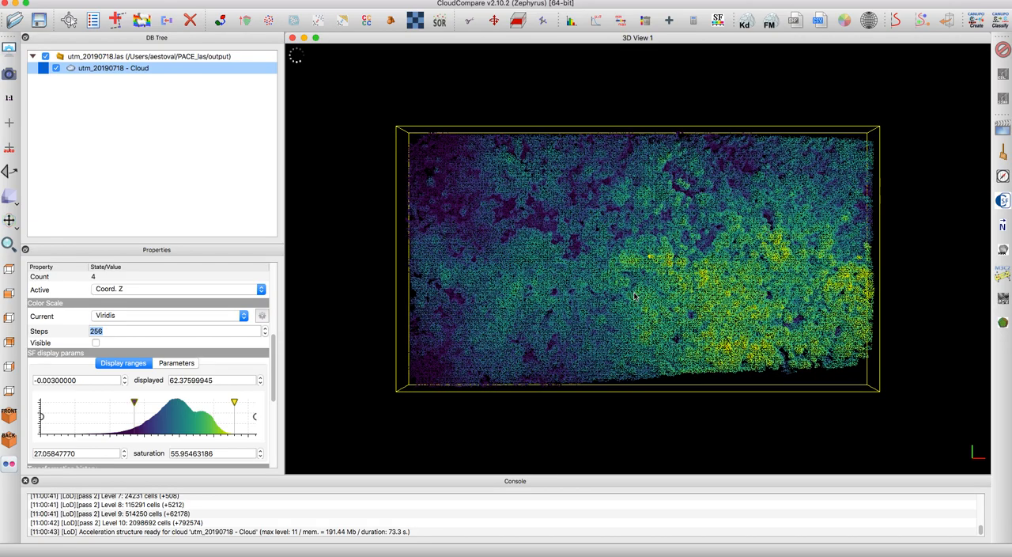
scroll(634, 296, "up", 5)
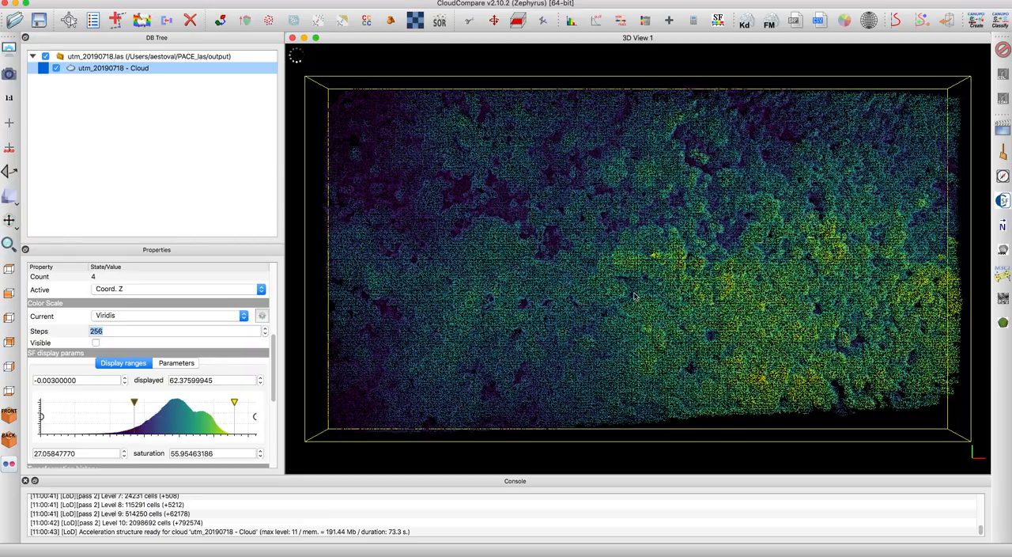
scroll(634, 296, "up", 5)
scroll(634, 296, "up", 5)
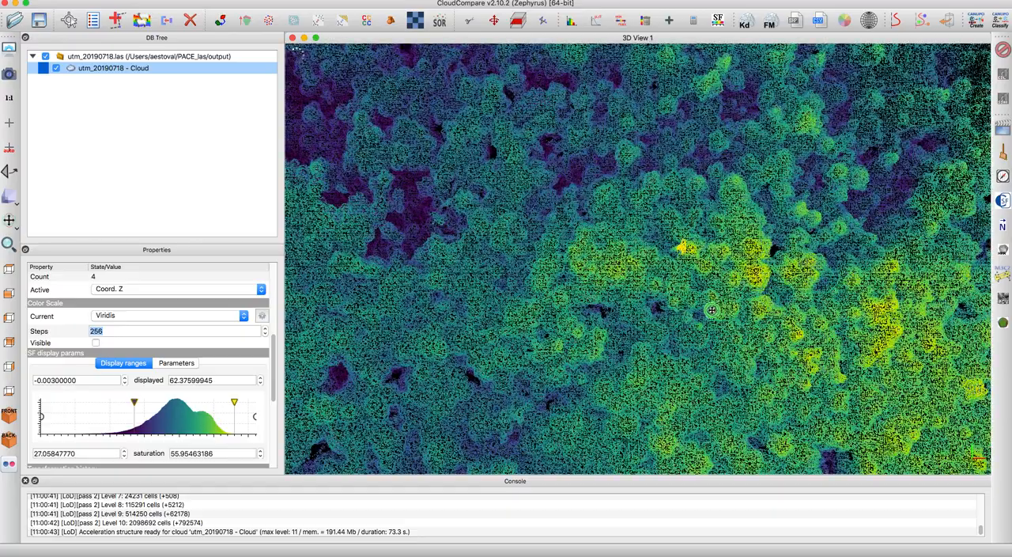
scroll(712, 311, "up", 3)
scroll(683, 313, "up", 3)
scroll(690, 301, "up", 3)
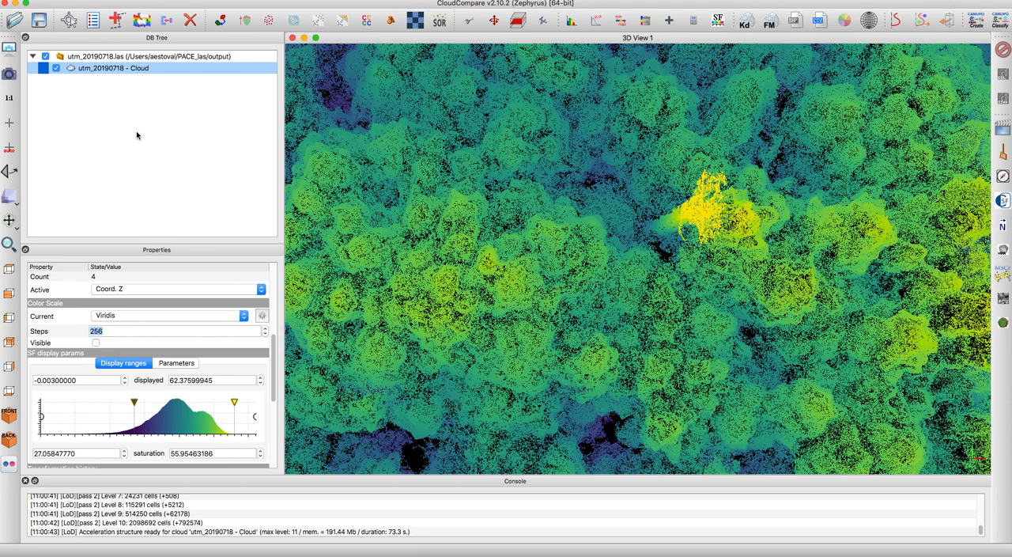
left_click(10, 125)
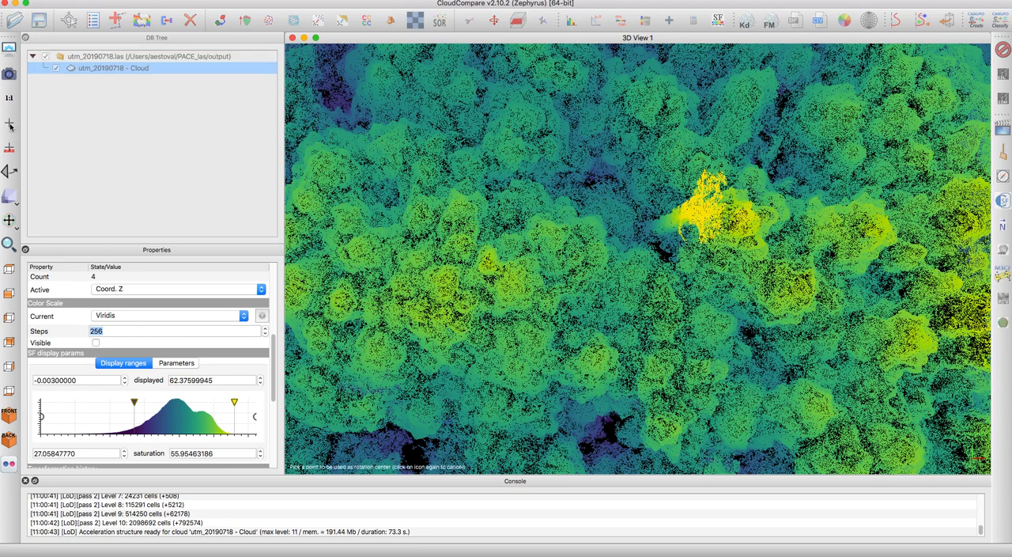
left_click(696, 213)
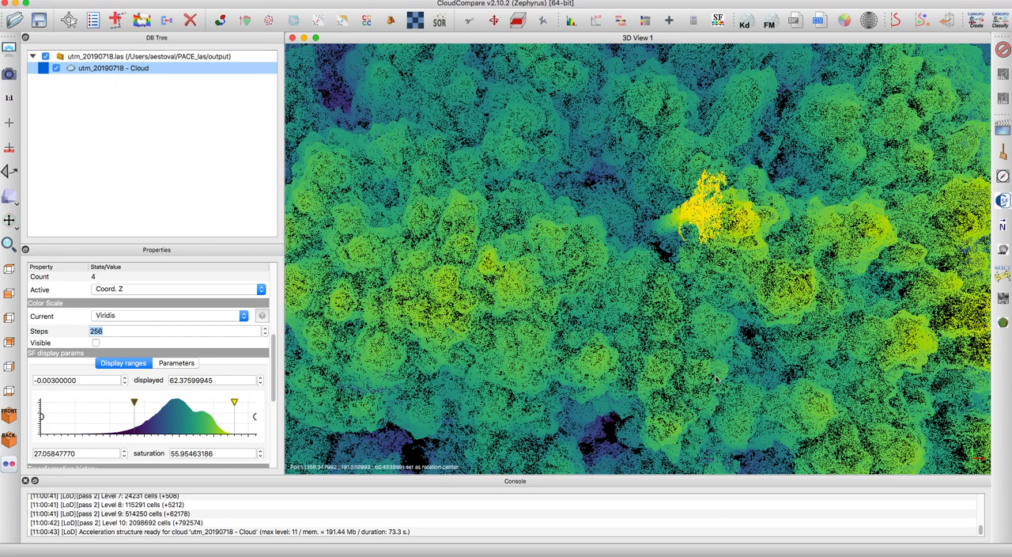
- Examine the tower and the surrounding forest canopy from several oblique viewing angles
left_click_drag(666, 444, 747, 95)
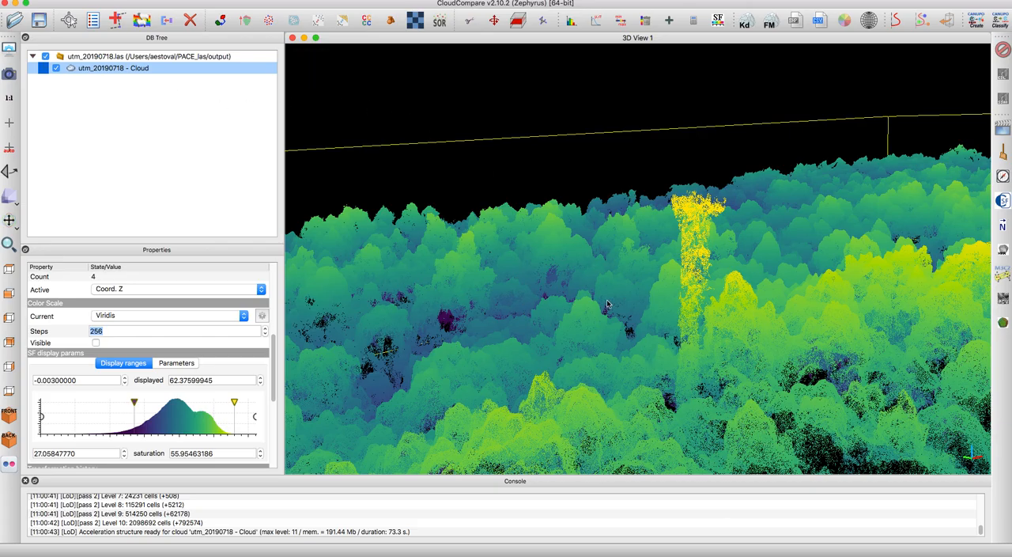
left_click_drag(583, 327, 773, 224)
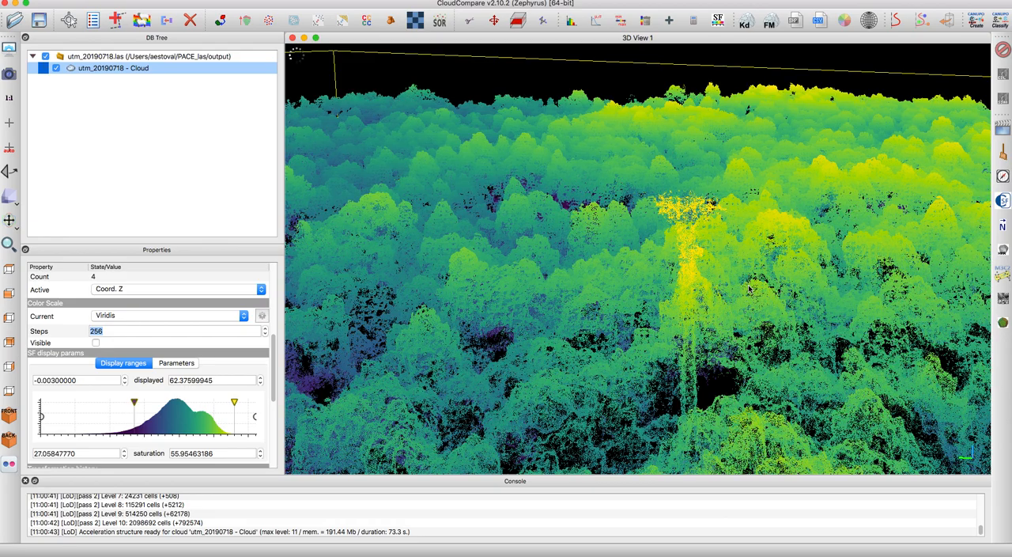
scroll(750, 272, "down", 5)
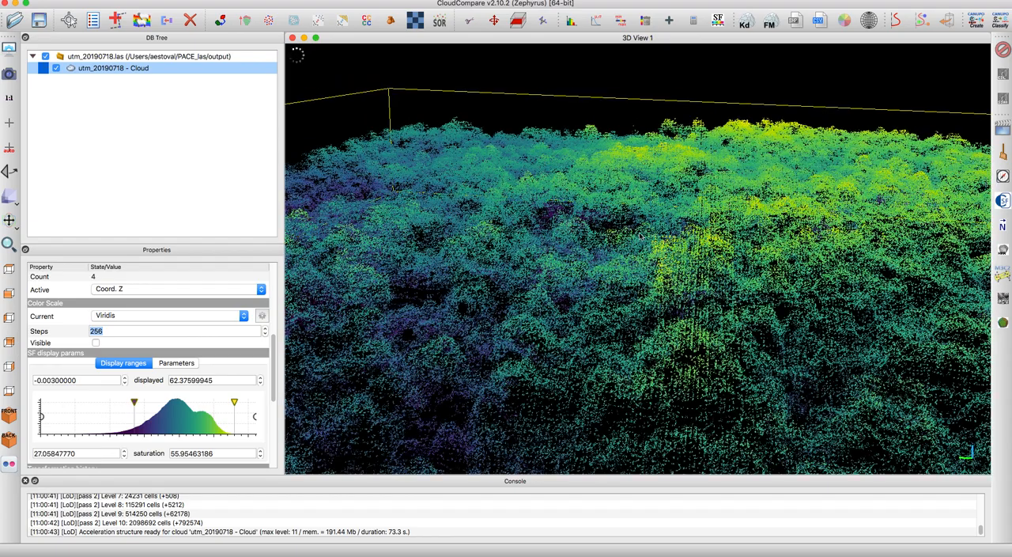
left_click_drag(619, 237, 665, 283)
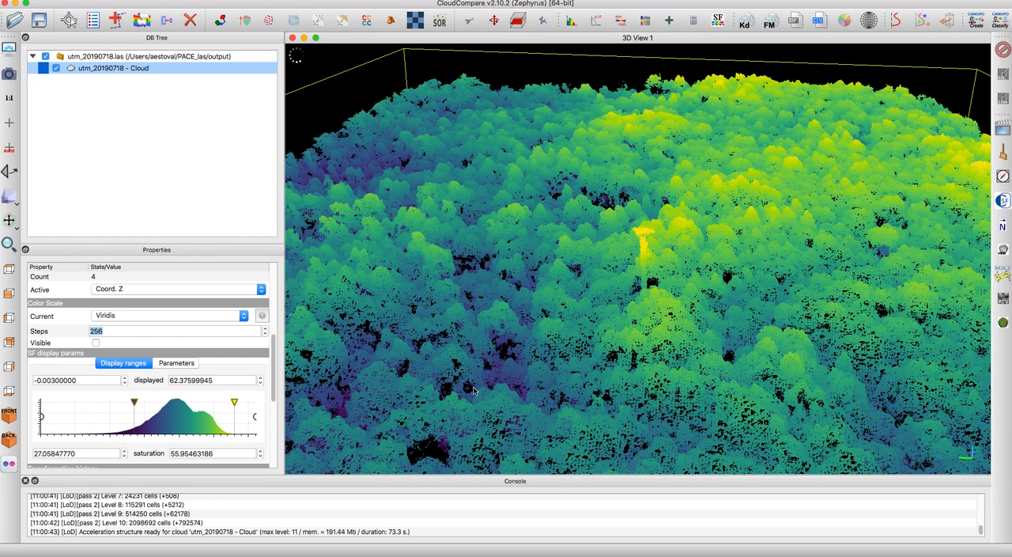
left_click_drag(660, 381, 652, 308)
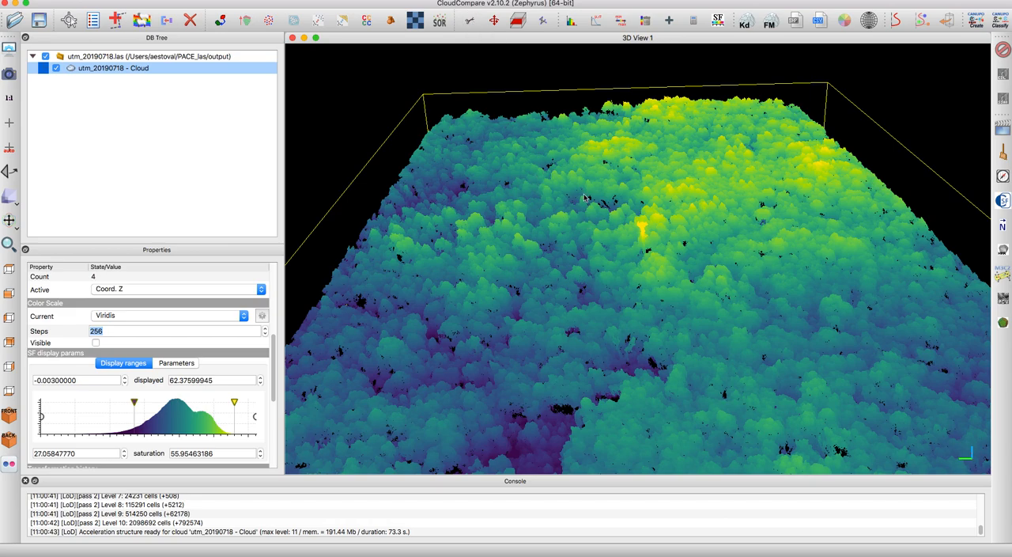
key("t")
left_click(609, 266)
left_click(631, 299)
left_click(677, 291)
left_click(686, 239)
left_click(666, 207)
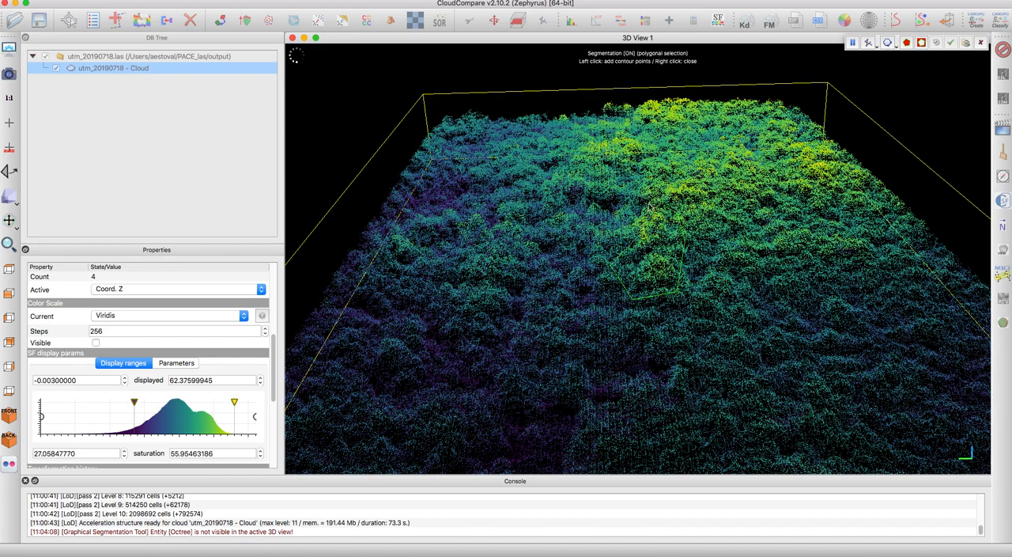
left_click(603, 214)
right_click(603, 214)
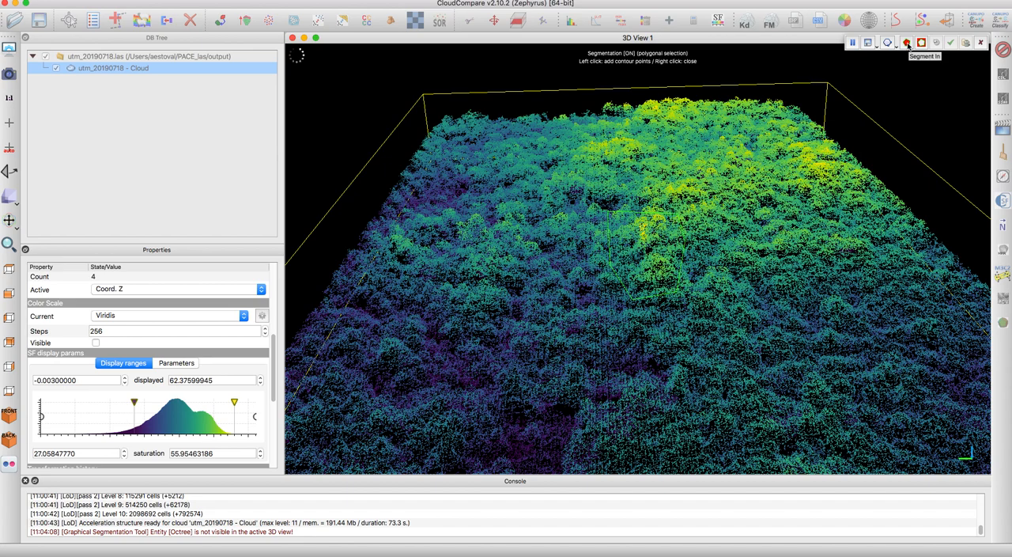
left_click(980, 48)
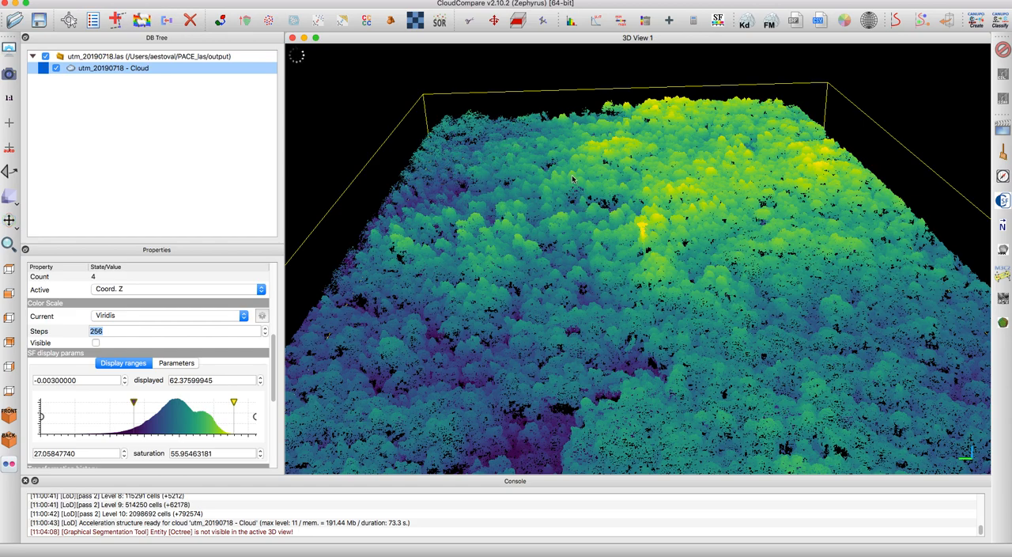
left_click(521, 23)
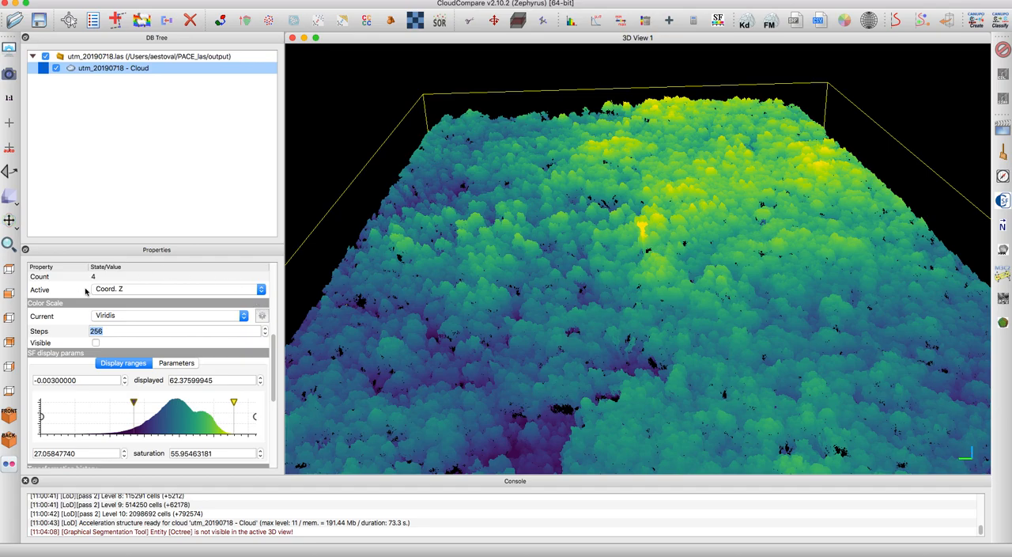
- From the top view, outline a narrow slanted rectangular strip of canopy that ends around the bright yellow tower with the segmentation tool
left_click(8, 269)
scroll(544, 258, "down", 10)
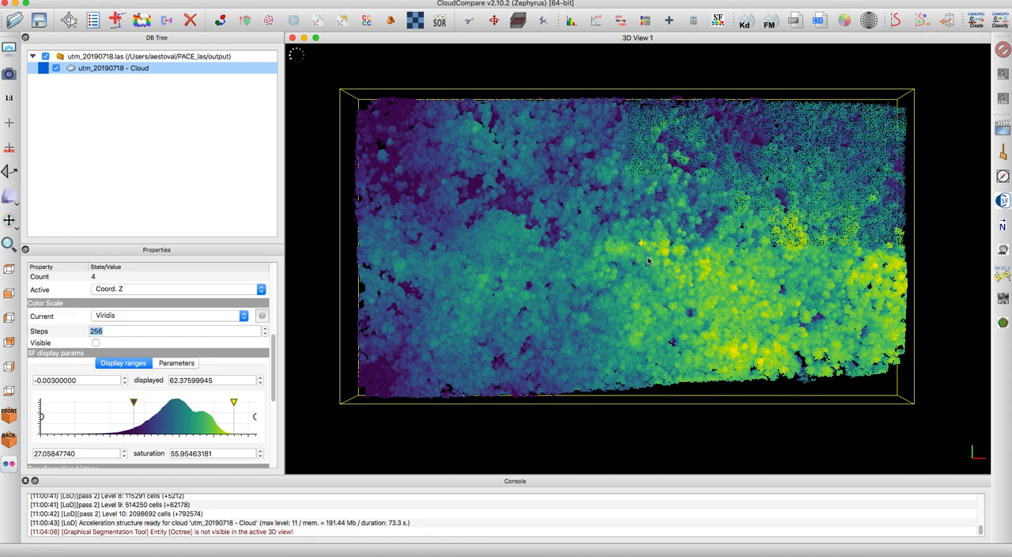
right_click_drag(708, 320, 672, 316)
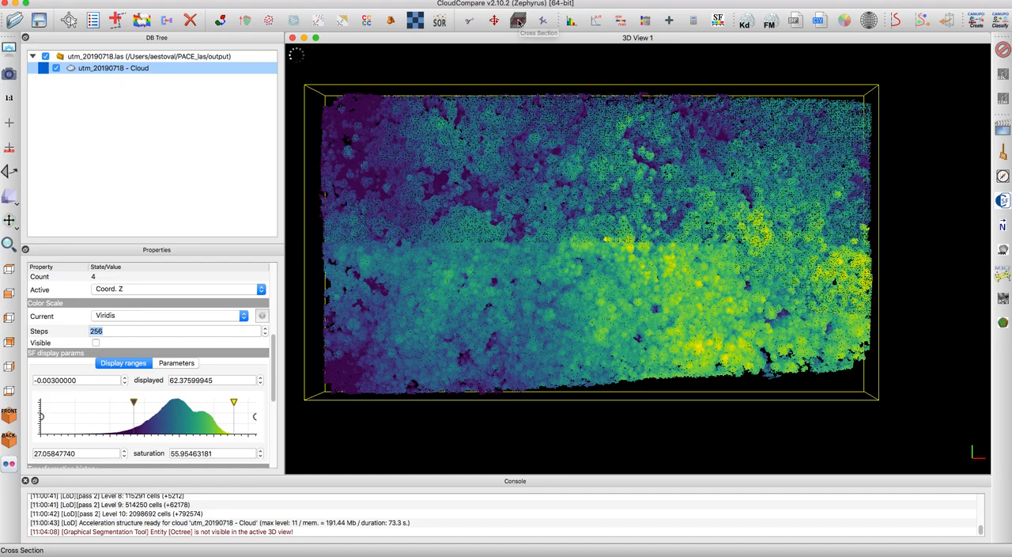
scroll(654, 299, "up", 5)
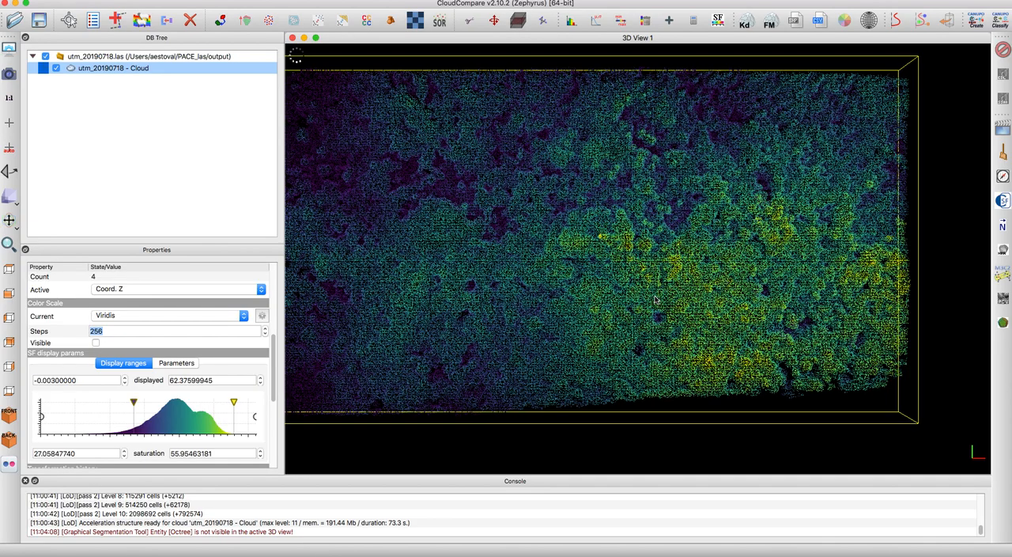
scroll(656, 300, "up", 1)
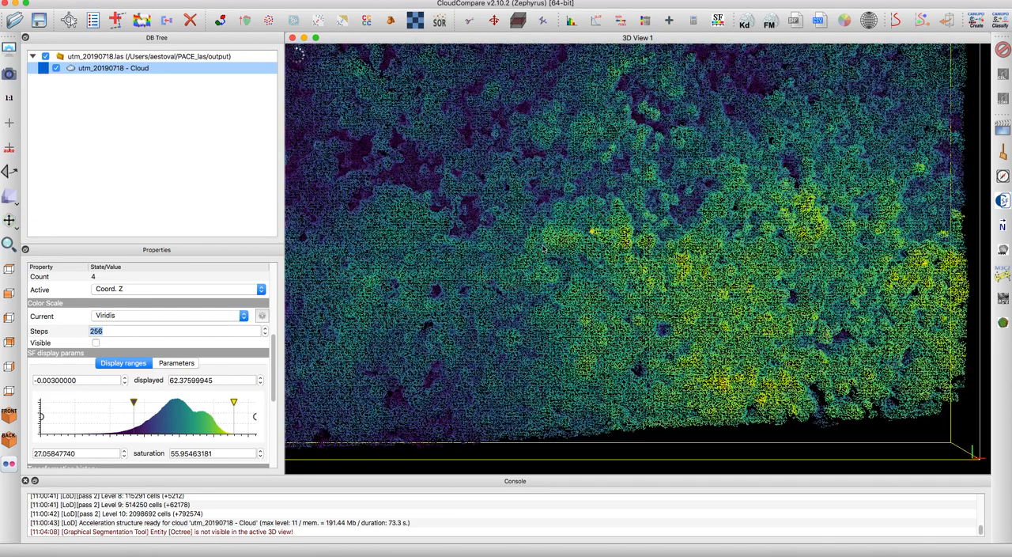
left_click(472, 23)
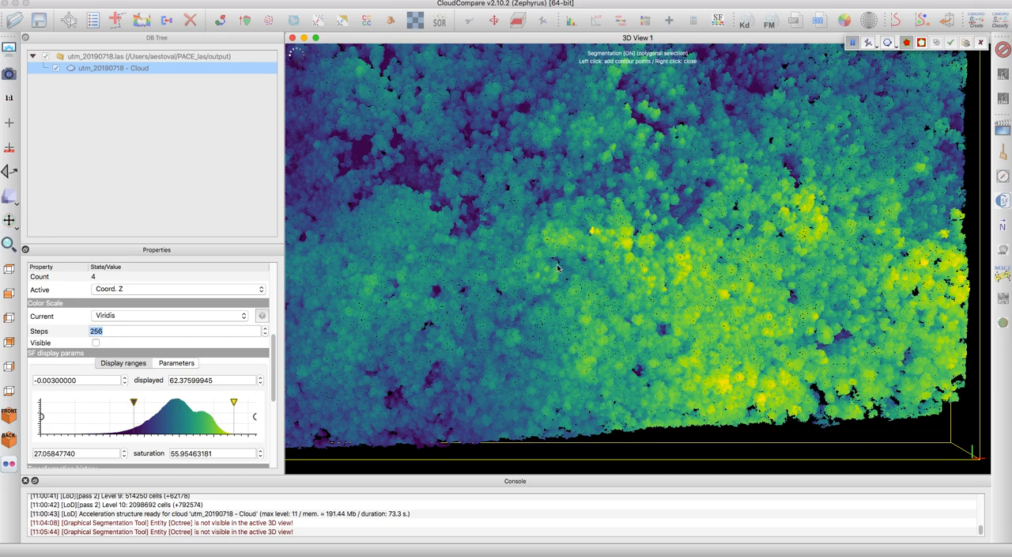
left_click(396, 174)
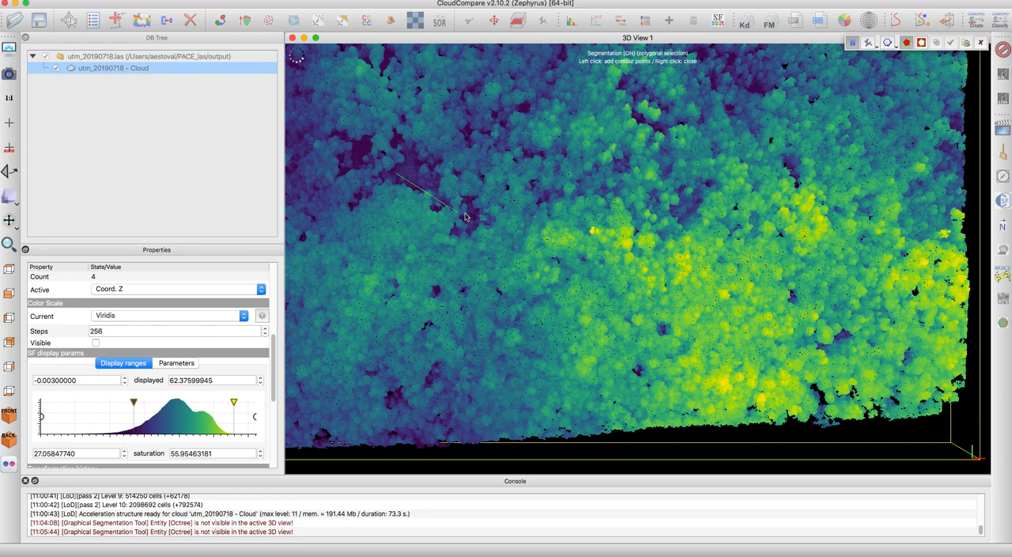
left_click(601, 253)
left_click(613, 226)
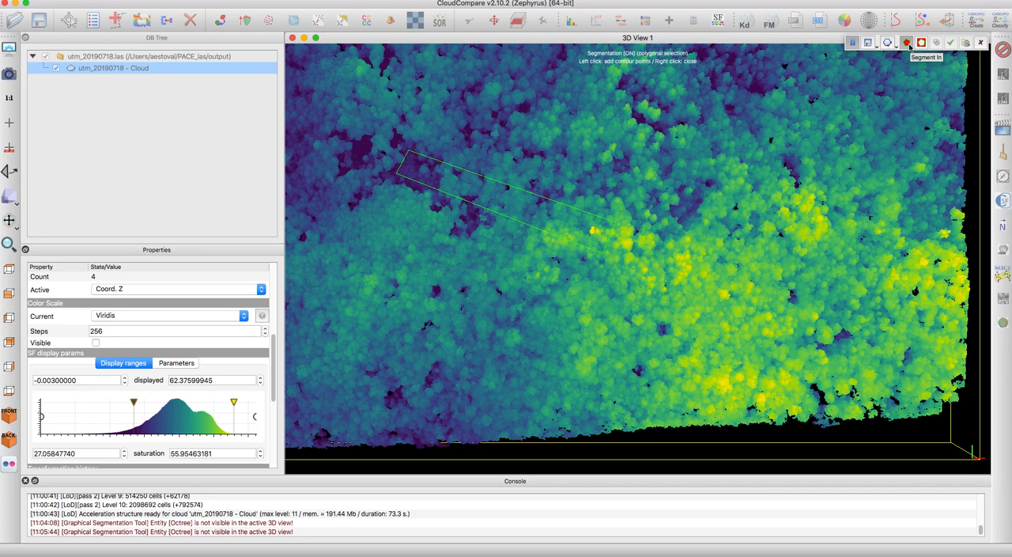
- Close the strip outline, segment in the points inside it and confirm the segmentation
left_click(909, 47)
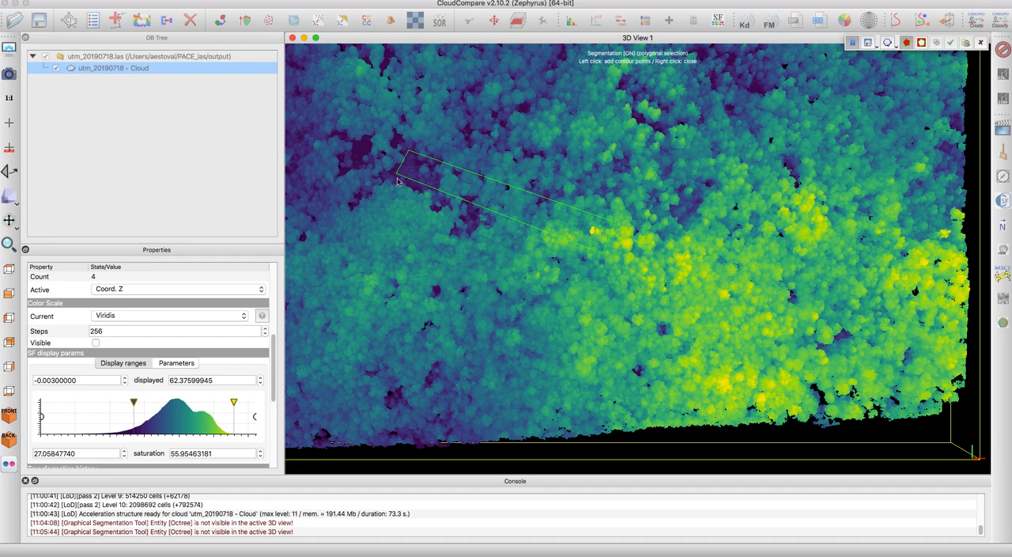
right_click(628, 246)
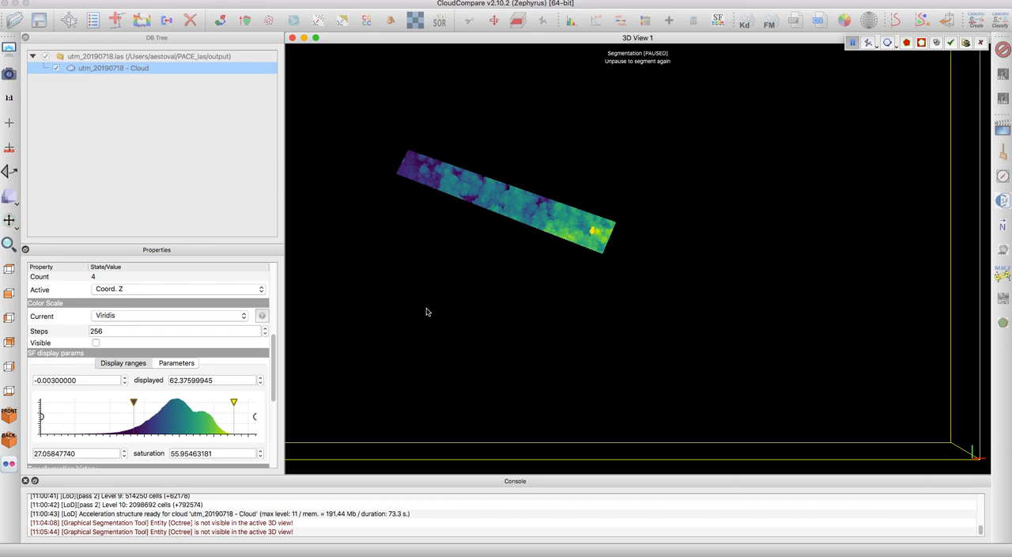
key("Return")
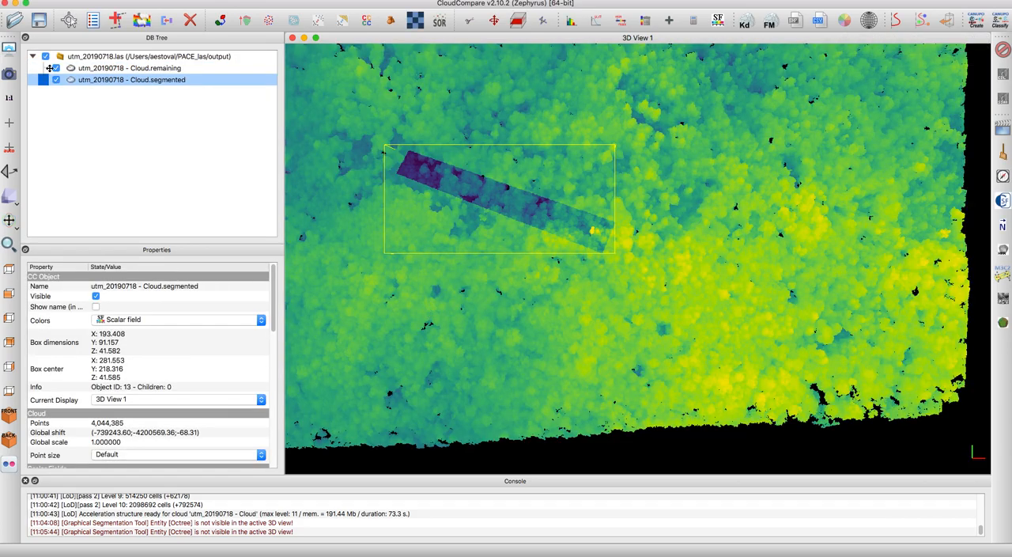
- Hide the remaining cloud and set the rotation centre on a point midway along the segmented strip, allowing the octree computation
left_click(56, 68)
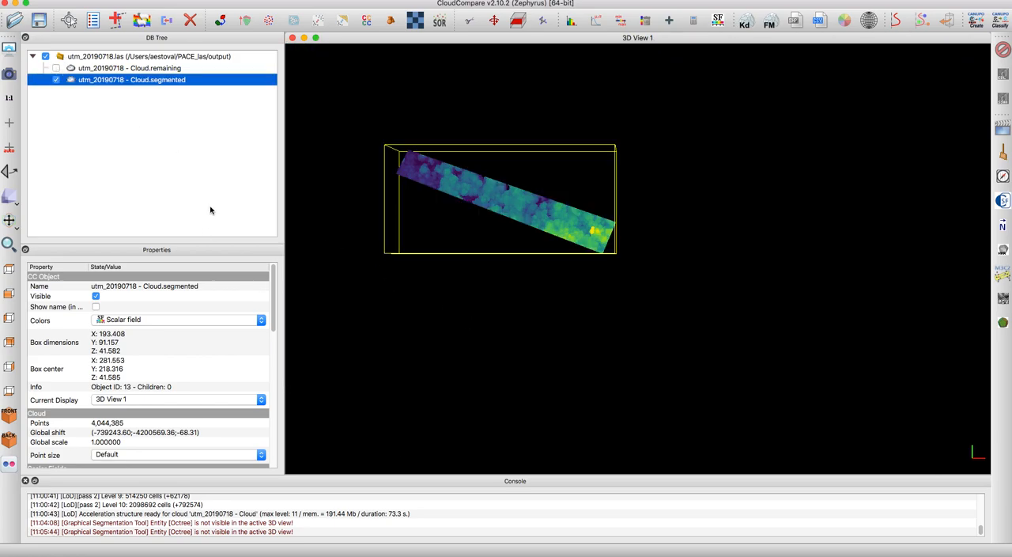
left_click(9, 244)
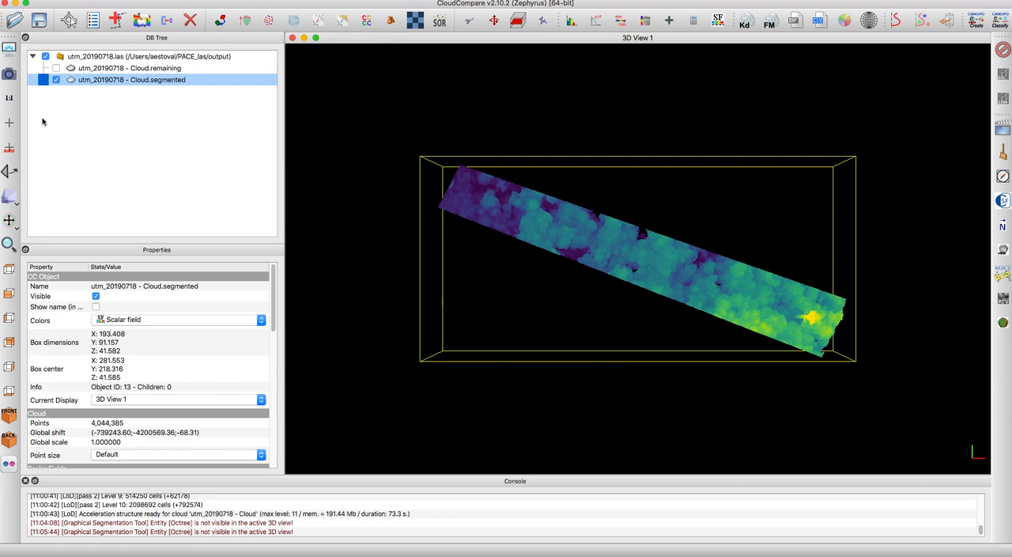
left_click(10, 125)
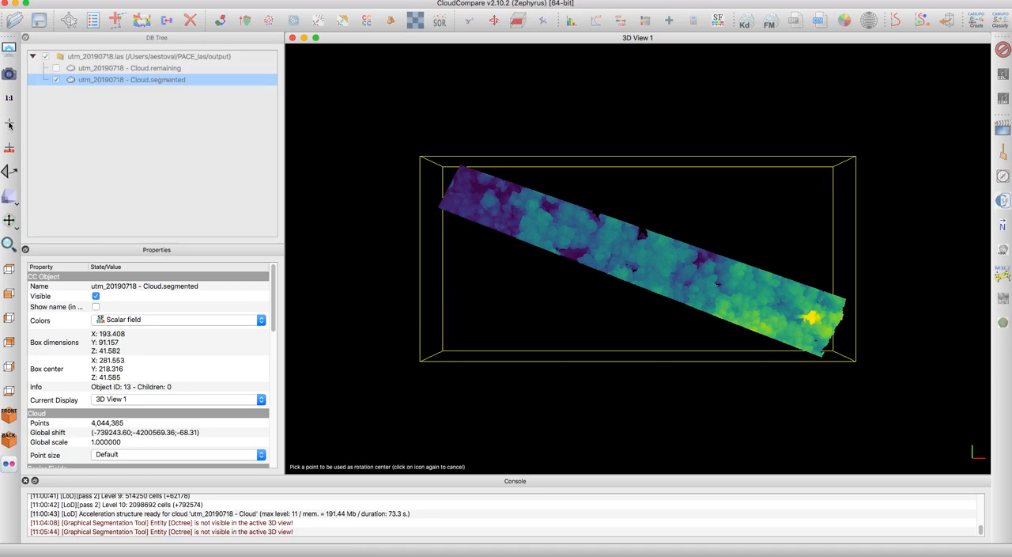
left_click(652, 270)
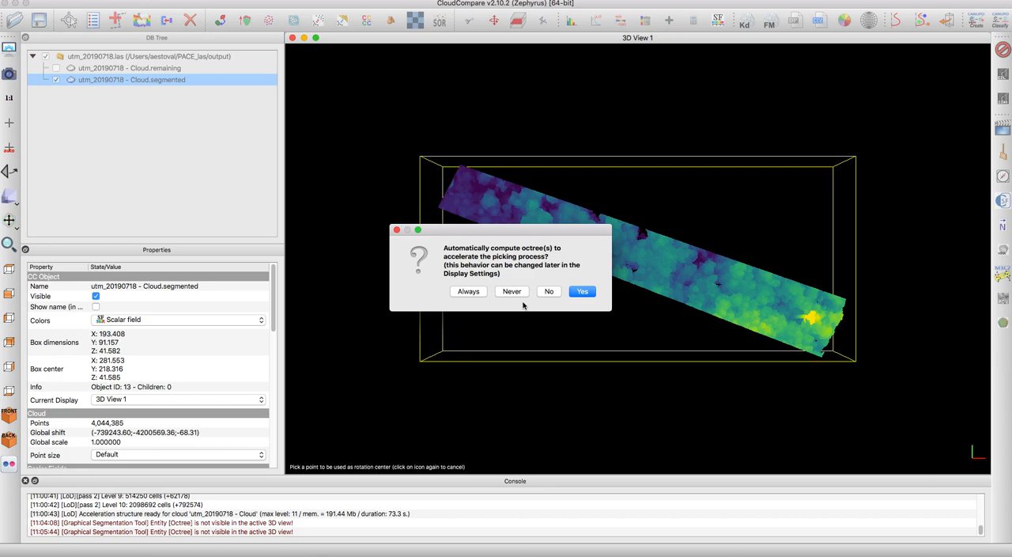
left_click(583, 292)
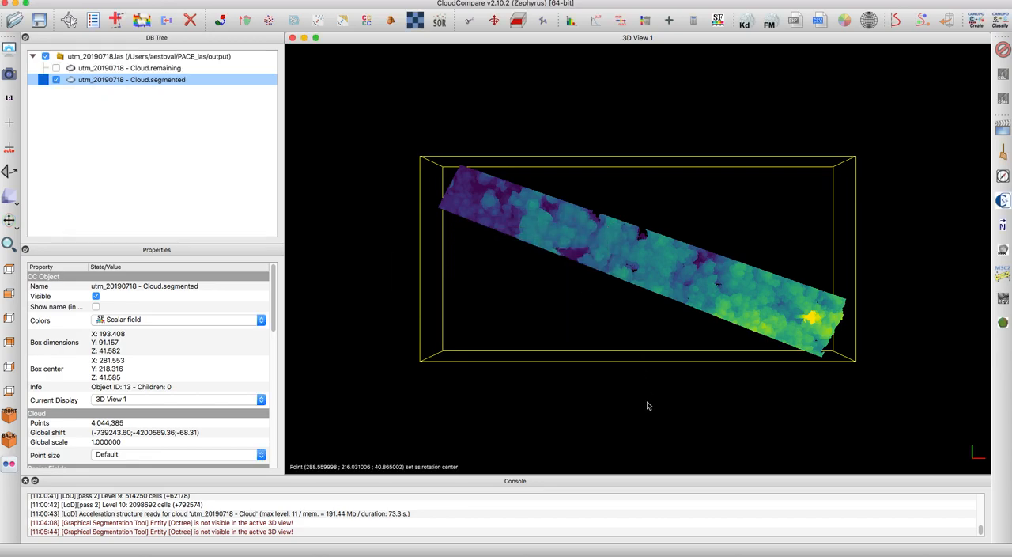
- Examine the segmented strip's vertical canopy profile from the side and inspect its low purple end up close
left_click_drag(629, 438, 664, 221)
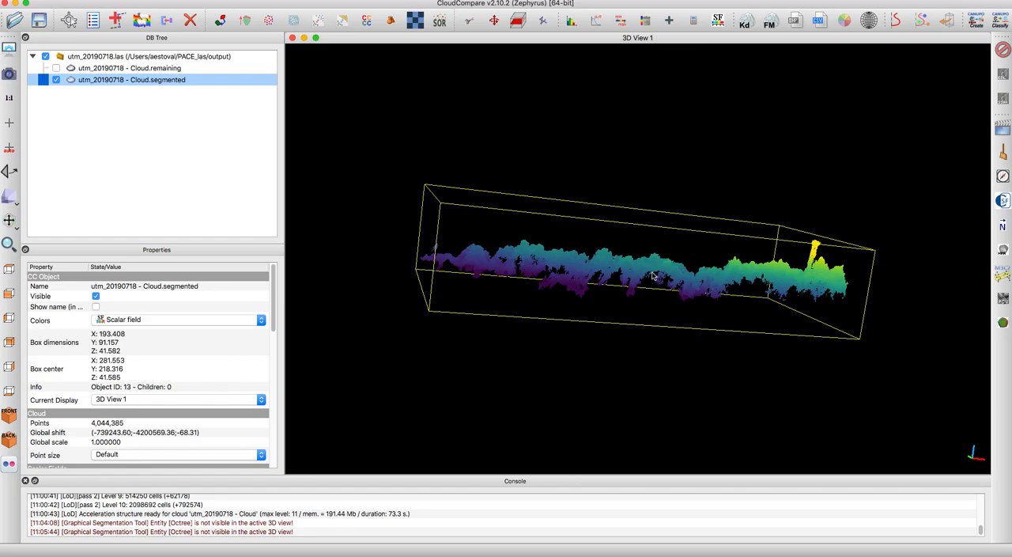
scroll(655, 269, "up", 5)
scroll(653, 277, "up", 8)
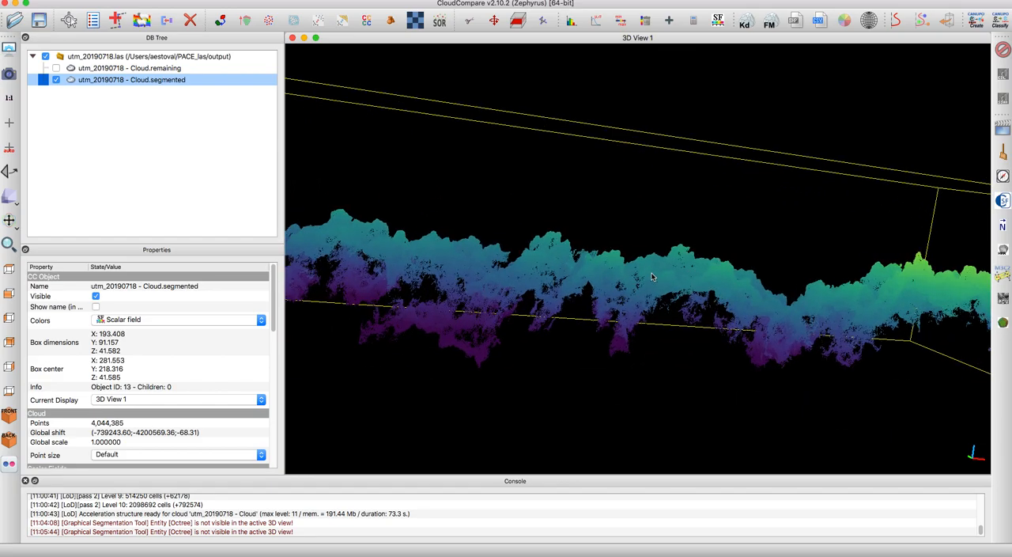
left_click_drag(633, 369, 763, 387)
scroll(720, 317, "up", 10)
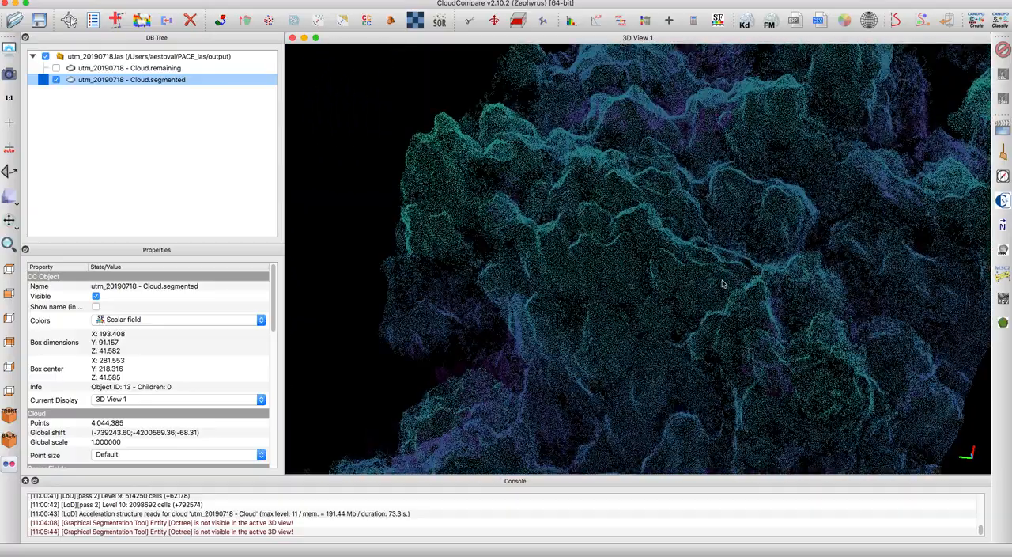
left_click_drag(722, 283, 677, 197)
scroll(687, 293, "down", 3)
left_click_drag(587, 327, 605, 318)
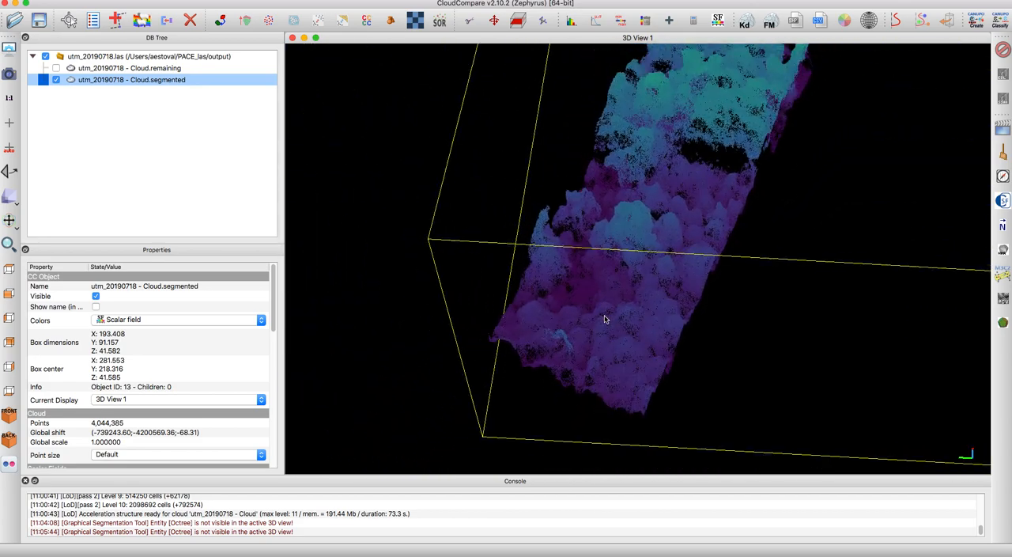
- Examine the segmented strip along its length towards the yellow tower, up close and as a whole from oblique angles
left_click_drag(565, 226, 658, 322)
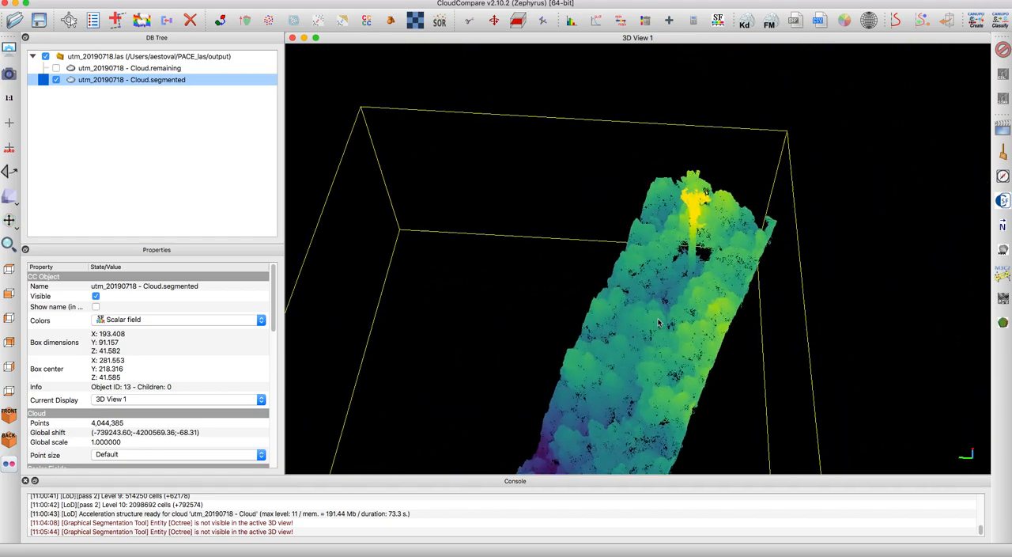
scroll(659, 322, "up", 10)
left_click_drag(739, 397, 691, 321)
scroll(699, 367, "up", 5)
scroll(690, 324, "down", 8)
left_click_drag(635, 415, 612, 265)
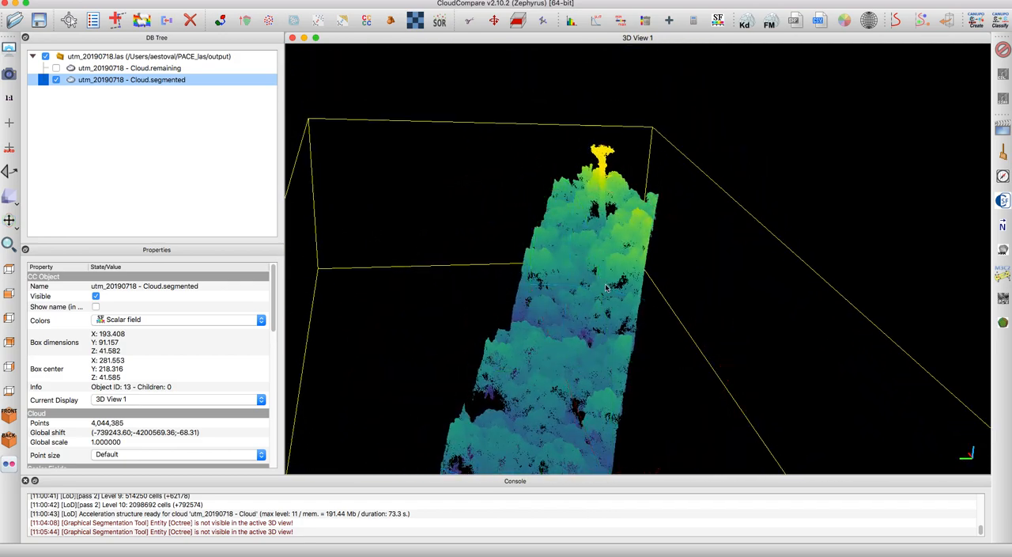
left_click(595, 532)
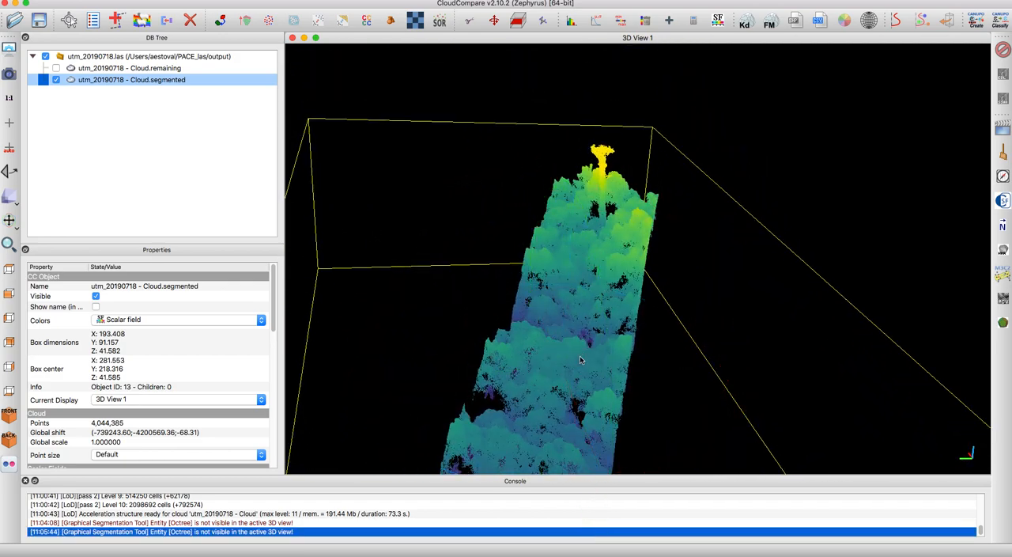
left_click_drag(586, 430, 593, 332)
left_click_drag(691, 195, 680, 255)
mouse_move(643, 226)
left_mouse_down()
mouse_move(660, 237)
mouse_move(654, 231)
left_mouse_up()
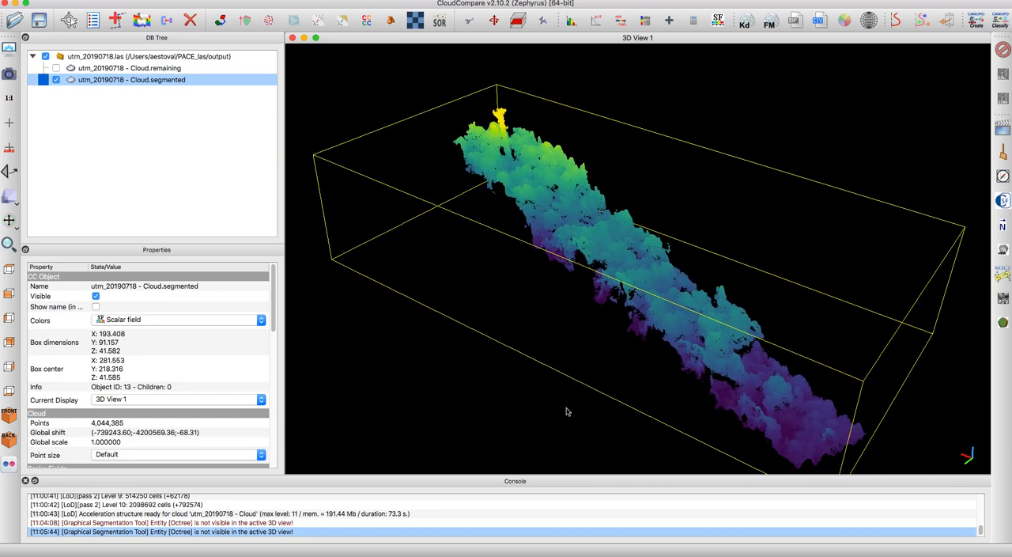
- Deselect the segmented cloud and enable the EyeDome Lighting filter in the 3D view
left_click(54, 100)
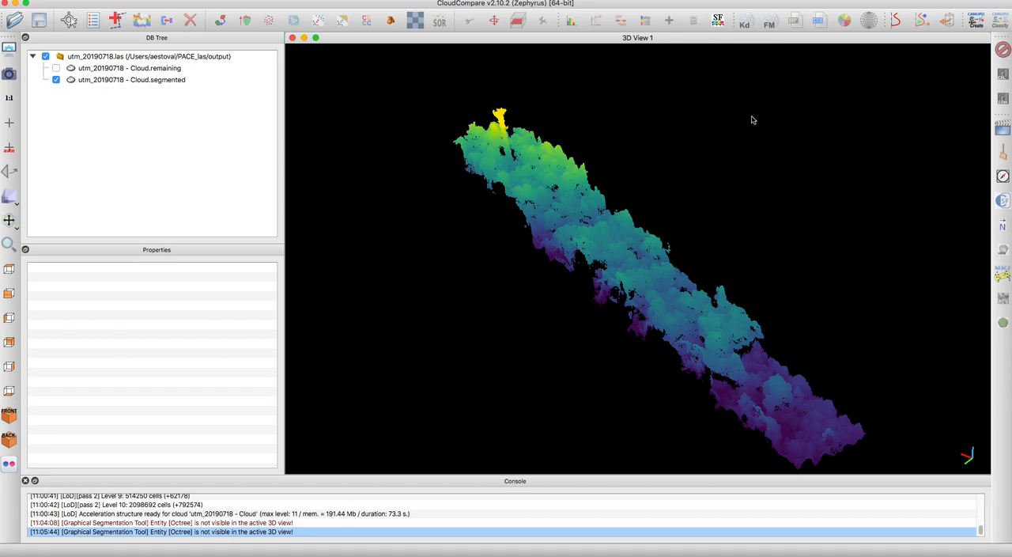
left_click(1003, 75)
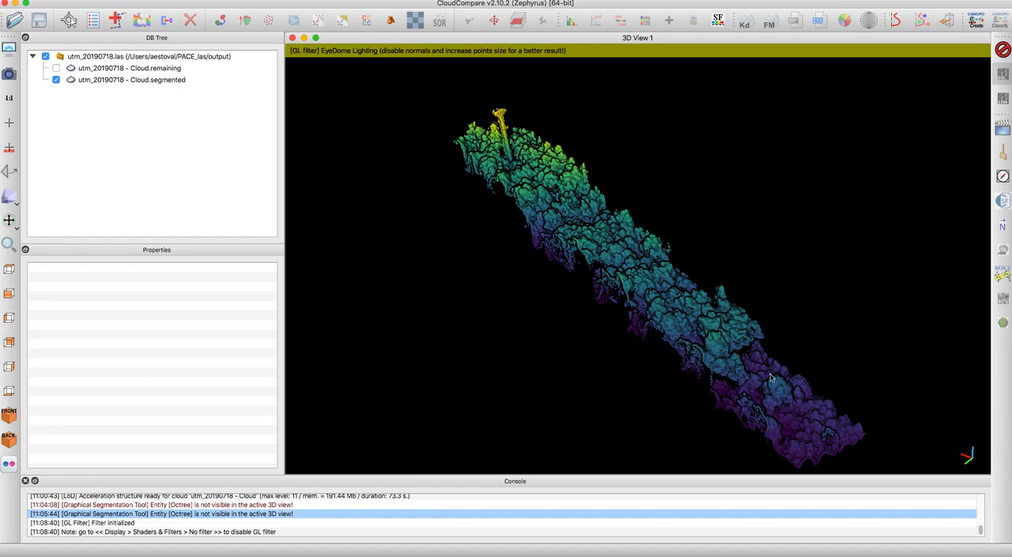
- Examine the EyeDome-shaded strip's crowns and tower from several sides, ending on an oblique view with the tower in the foreground
left_click_drag(766, 405, 738, 501)
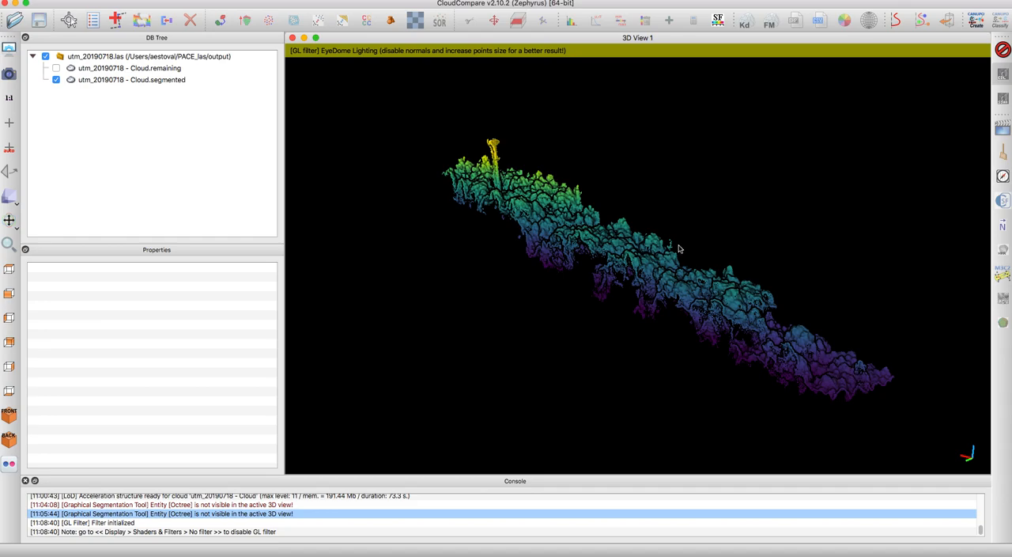
scroll(613, 249, "up", 10)
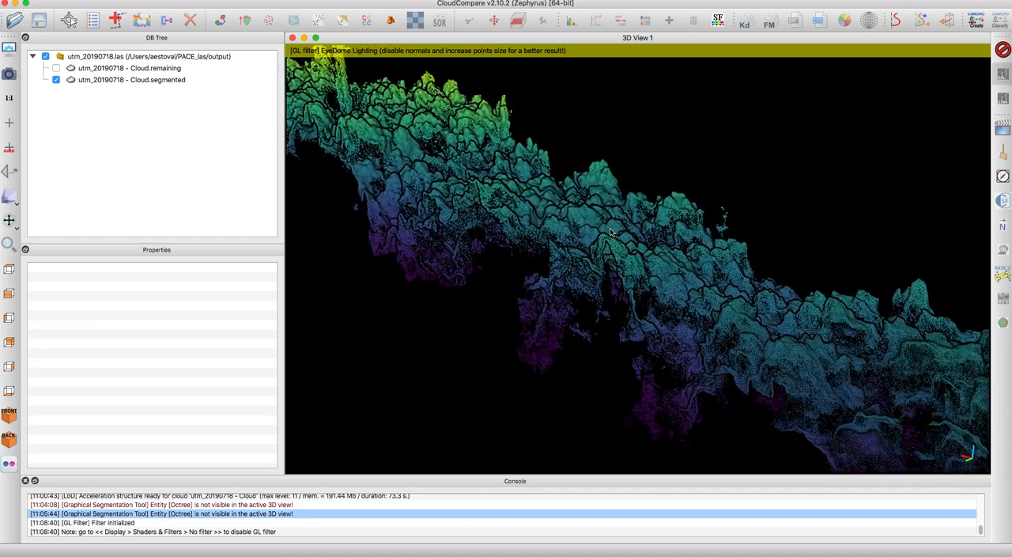
mouse_move(609, 241)
left_mouse_down()
mouse_move(578, 264)
mouse_move(656, 275)
mouse_move(621, 253)
left_mouse_up()
right_click_drag(620, 229, 699, 348)
right_click_drag(576, 276, 656, 427)
left_click_drag(535, 229, 604, 376)
scroll(604, 323, "up", 5)
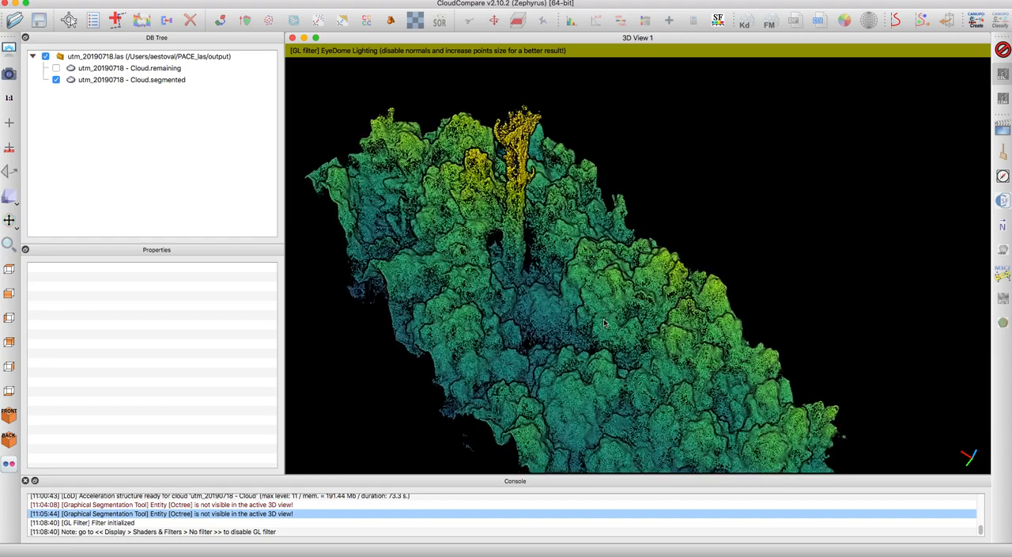
scroll(606, 320, "down", 6)
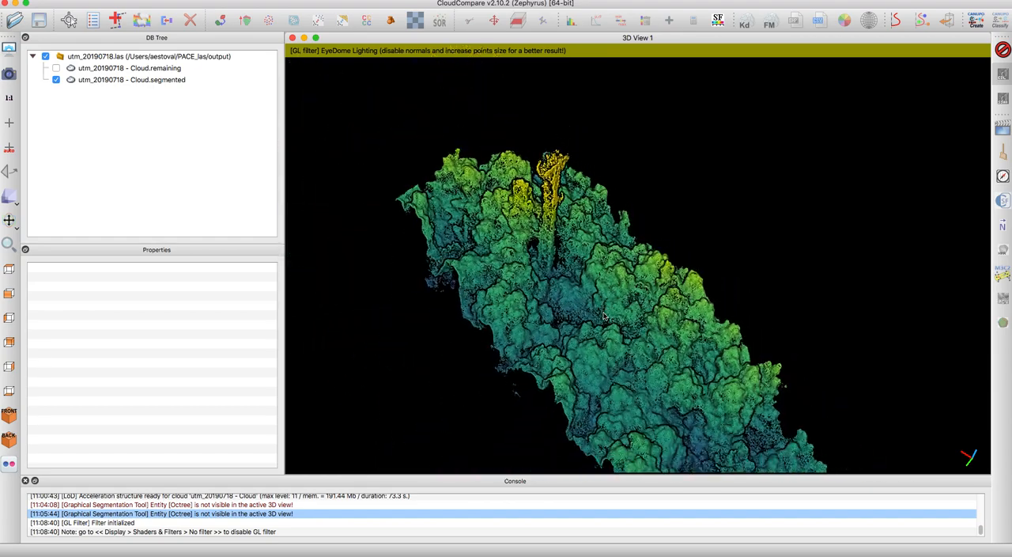
left_click_drag(607, 232, 748, 285)
left_click_drag(514, 271, 689, 355)
scroll(671, 318, "up", 10)
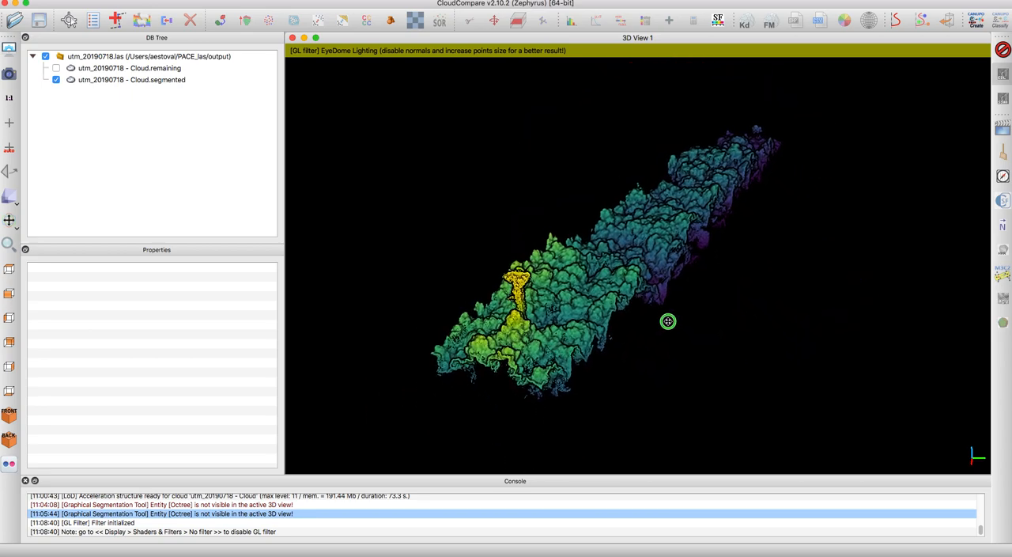
right_click_drag(671, 317, 674, 315)
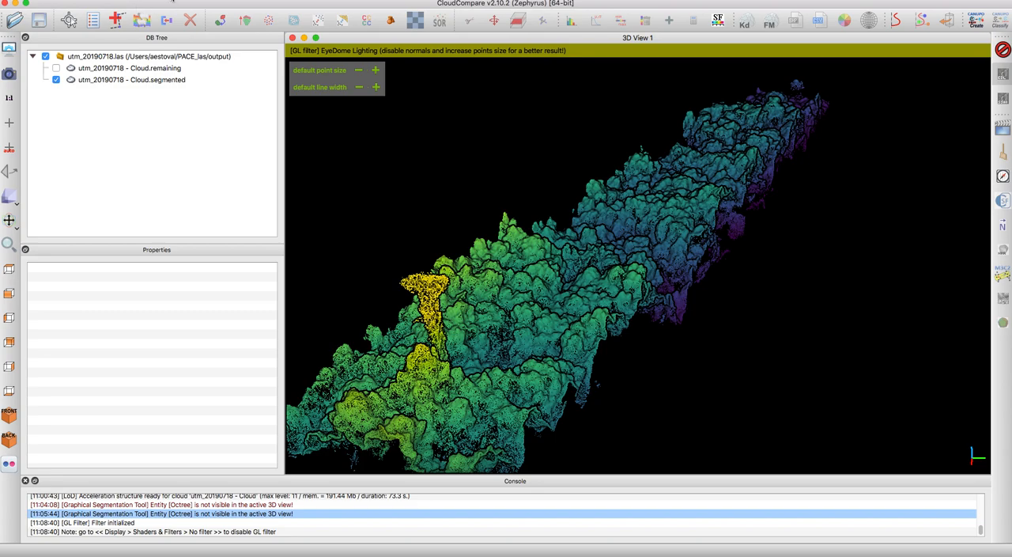
- Render the 3D view to test_transect_EDL.png in the figures folder at a zoom of 2.00
left_click(173, 0)
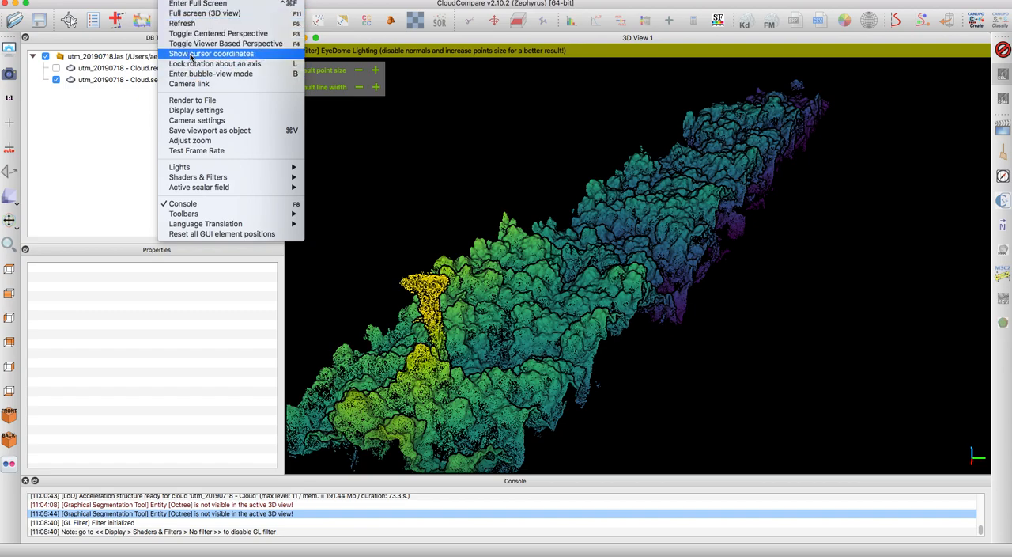
left_click(193, 101)
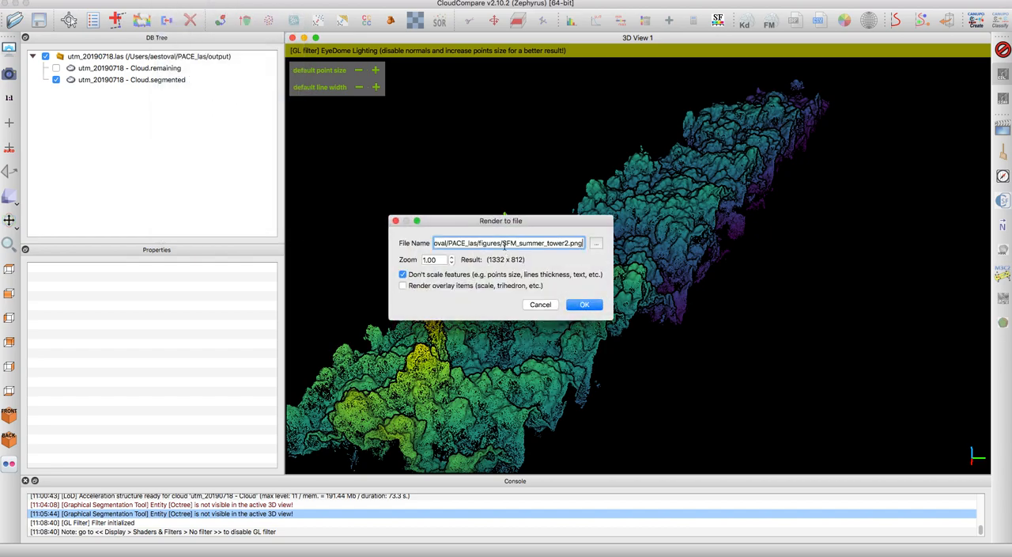
left_click_drag(502, 244, 569, 242)
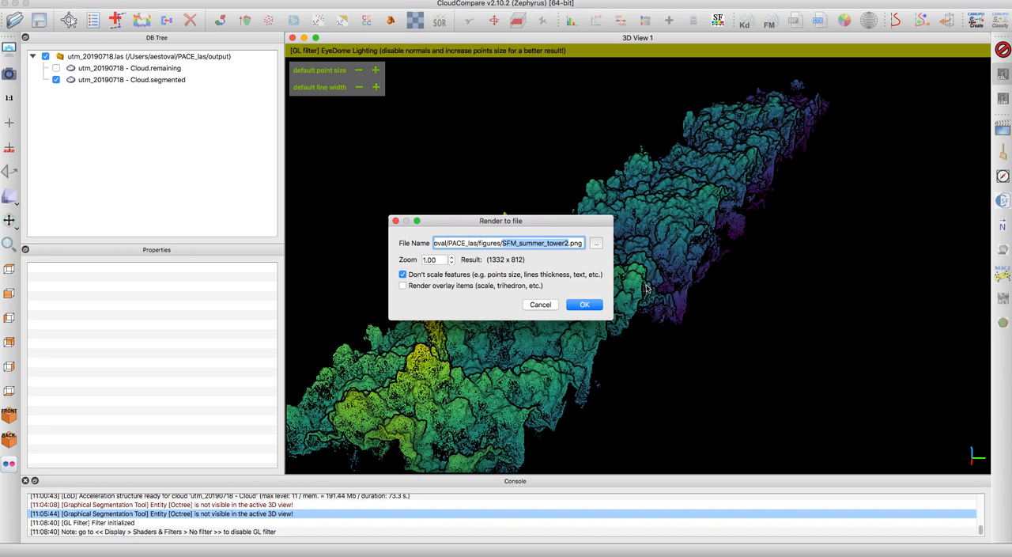
type("test")
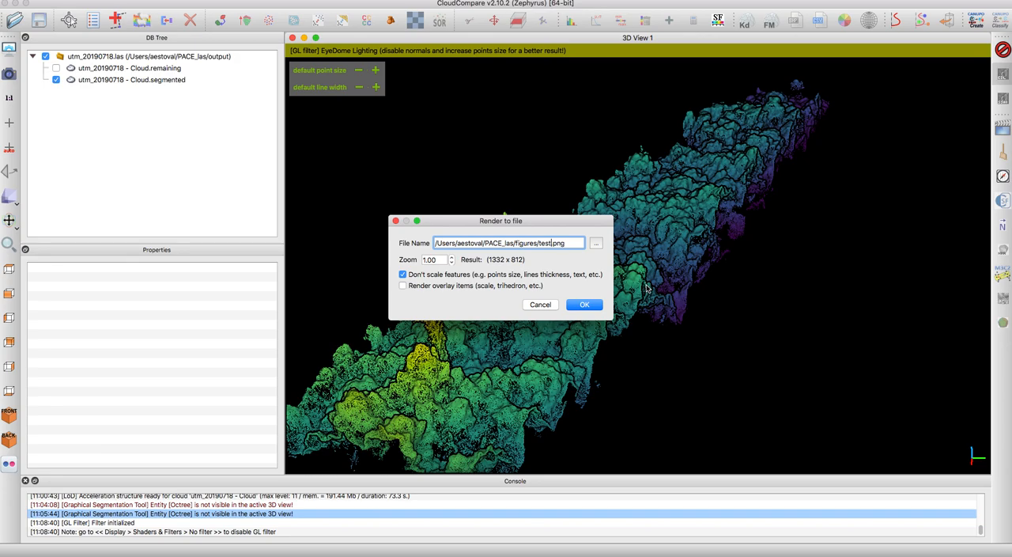
type("_transect")
left_click(451, 257)
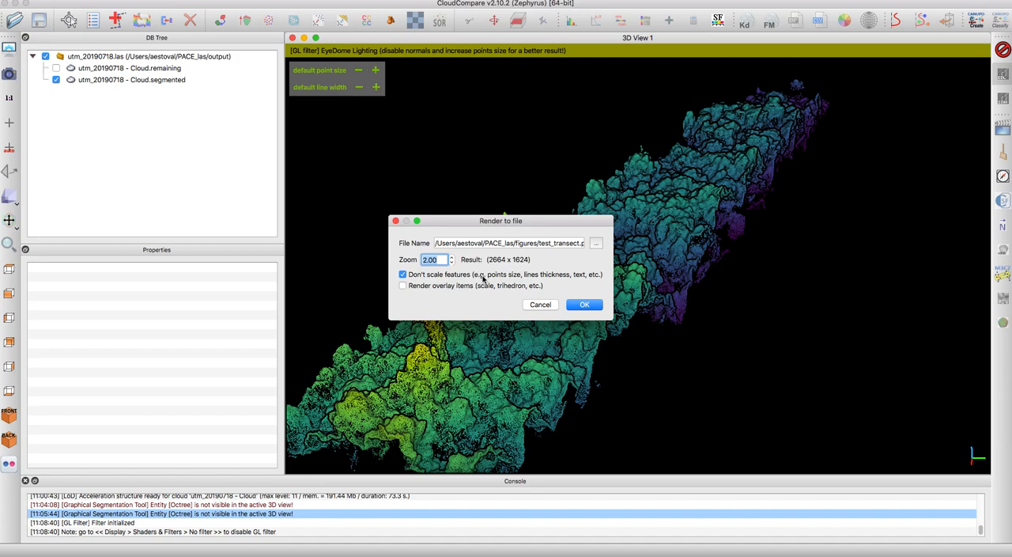
left_click(581, 244)
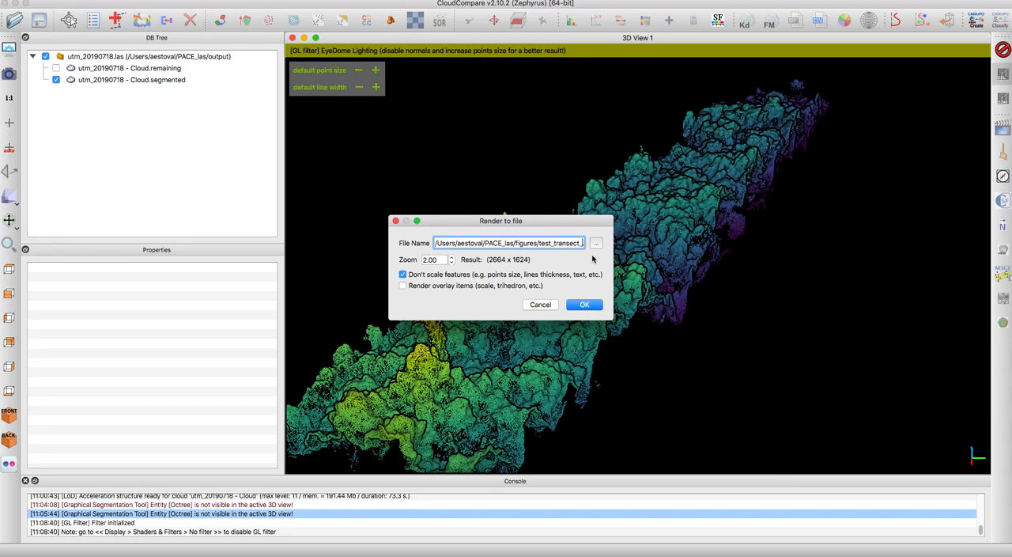
type("EDL")
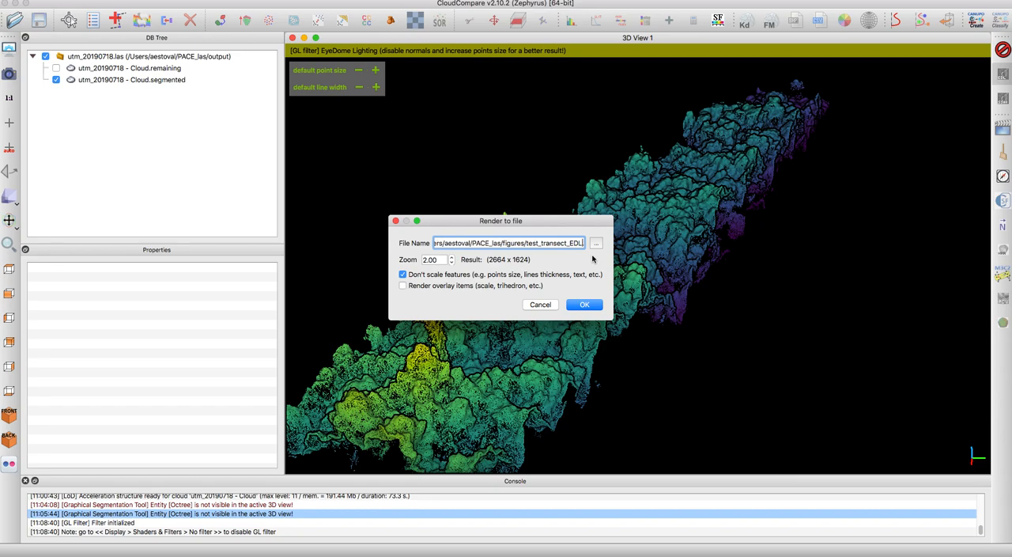
left_click(585, 305)
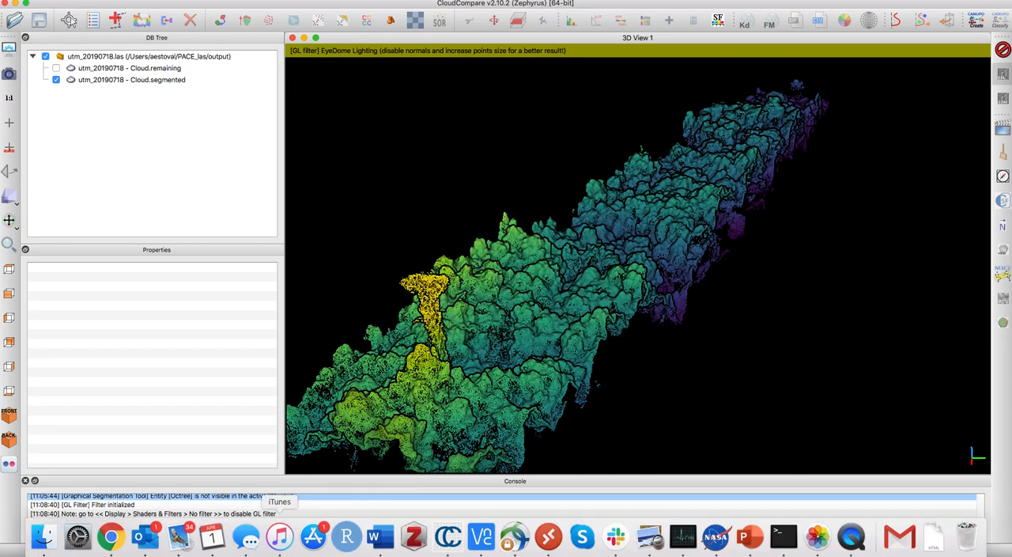
- Switch to Finder and open test_transect_EDL.png from the PACE_las figures folder
right_click(35, 545)
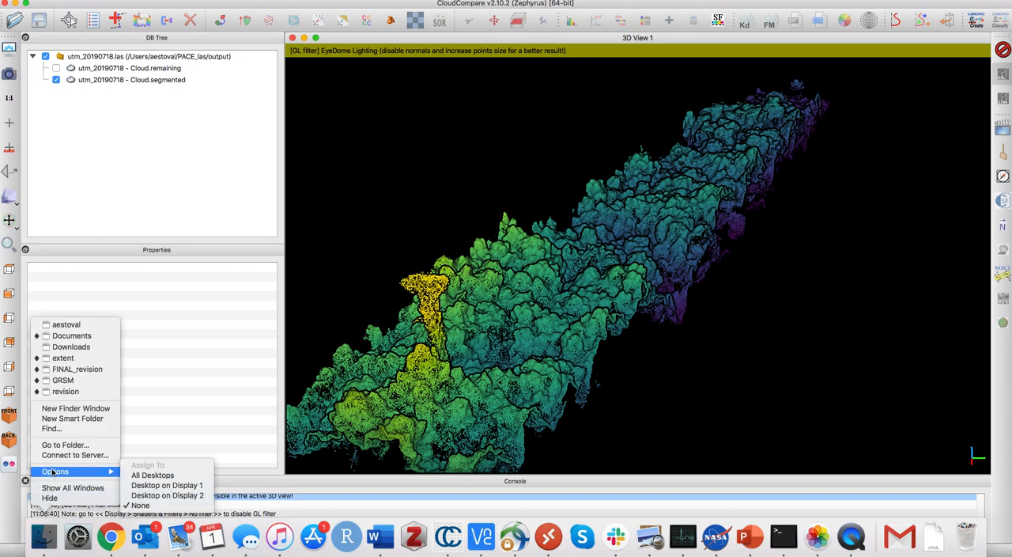
left_click(67, 324)
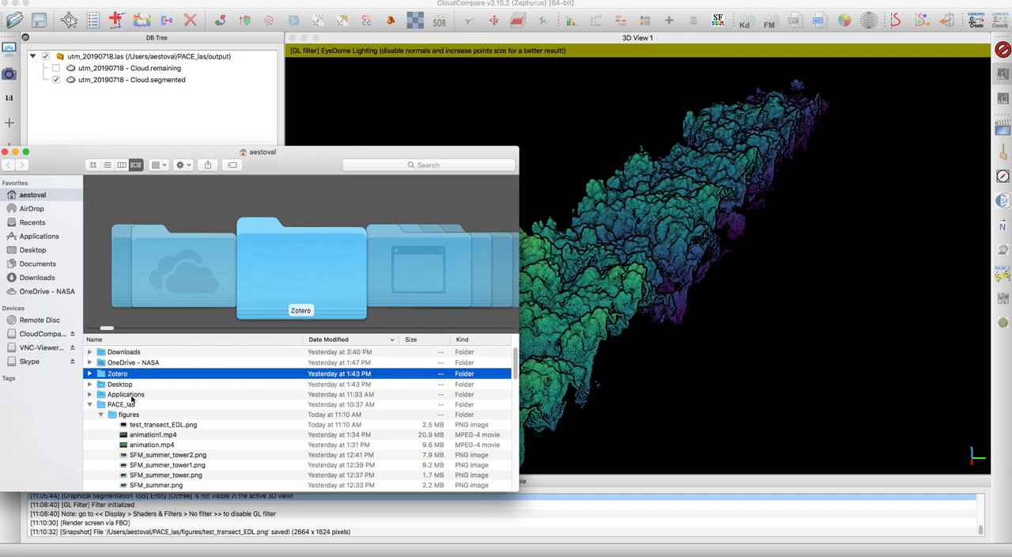
scroll(112, 413, "down", 1)
left_click(129, 408)
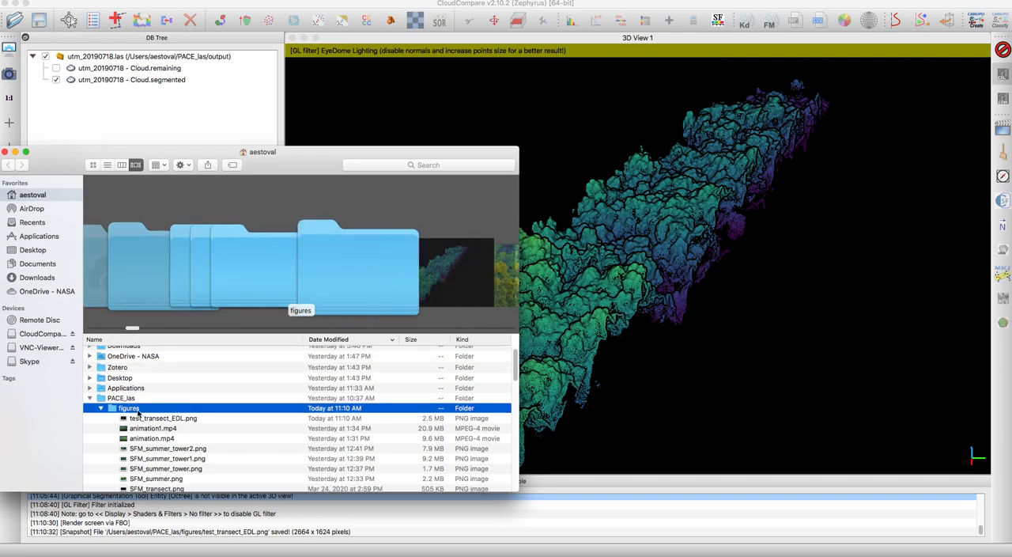
key("Down")
key("space")
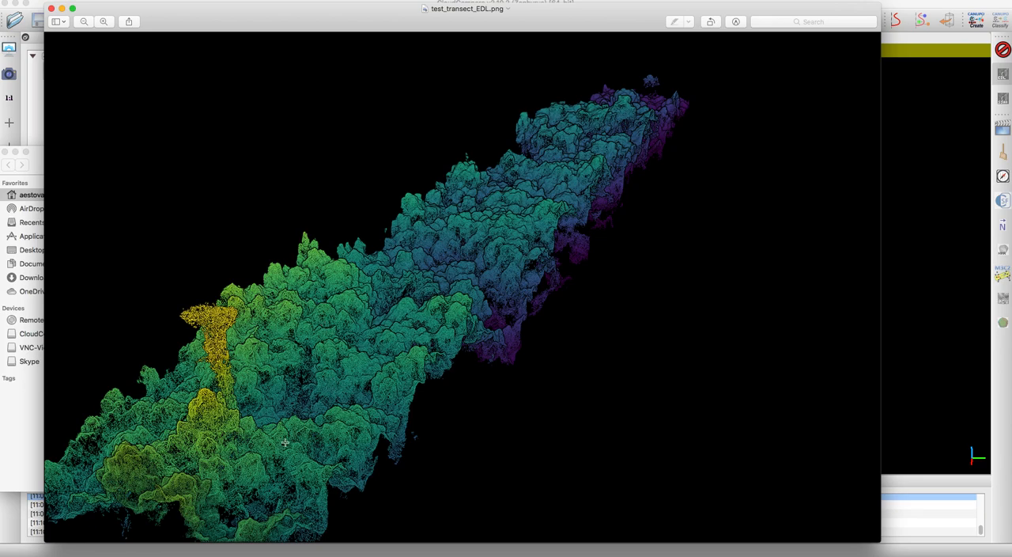
- Enlarge the rendered image, examine the tower and the strip's far end, and close the image
left_click(103, 22)
left_click_drag(216, 407, 346, 286)
left_click(449, 377)
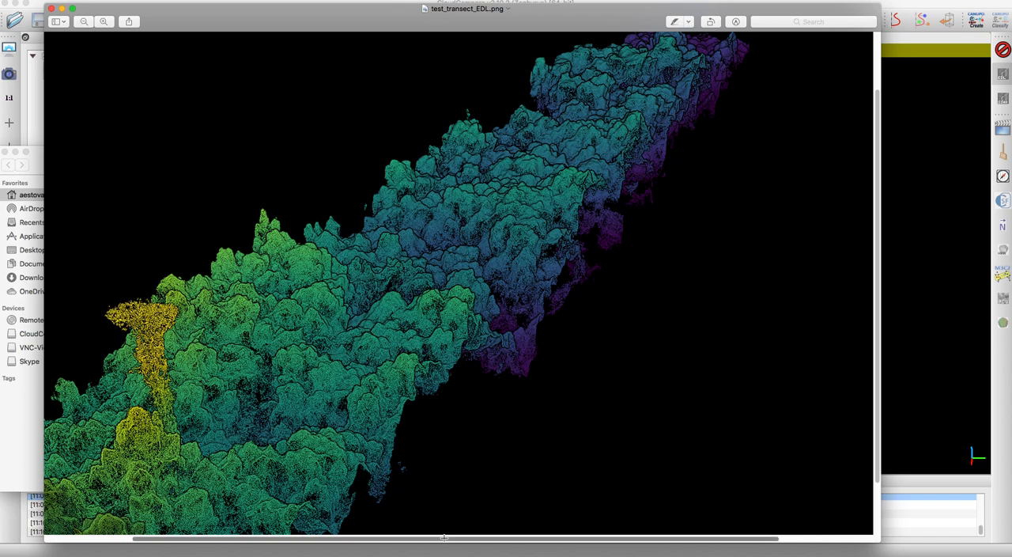
left_click_drag(440, 536, 352, 536)
scroll(320, 484, "down", 3)
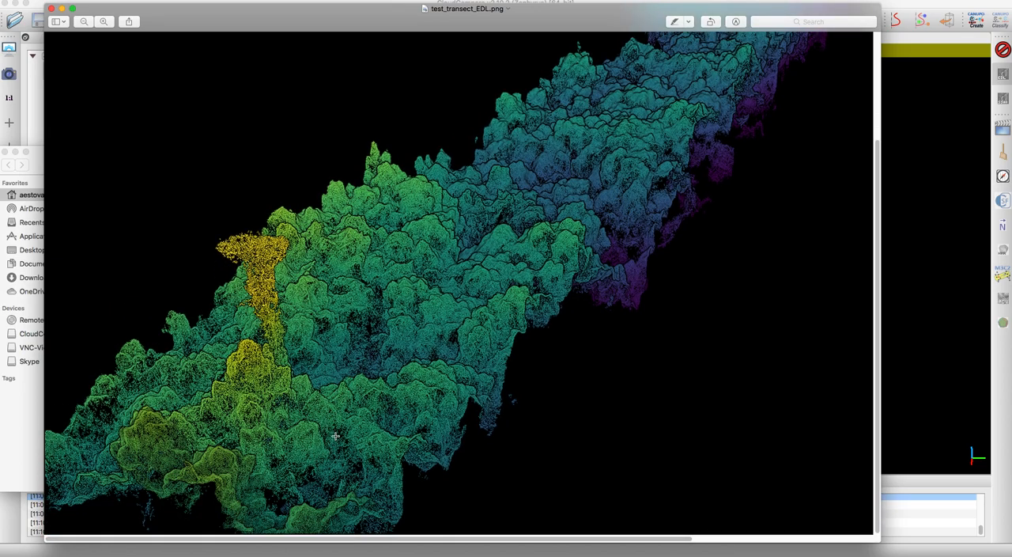
scroll(514, 317, "up", 6)
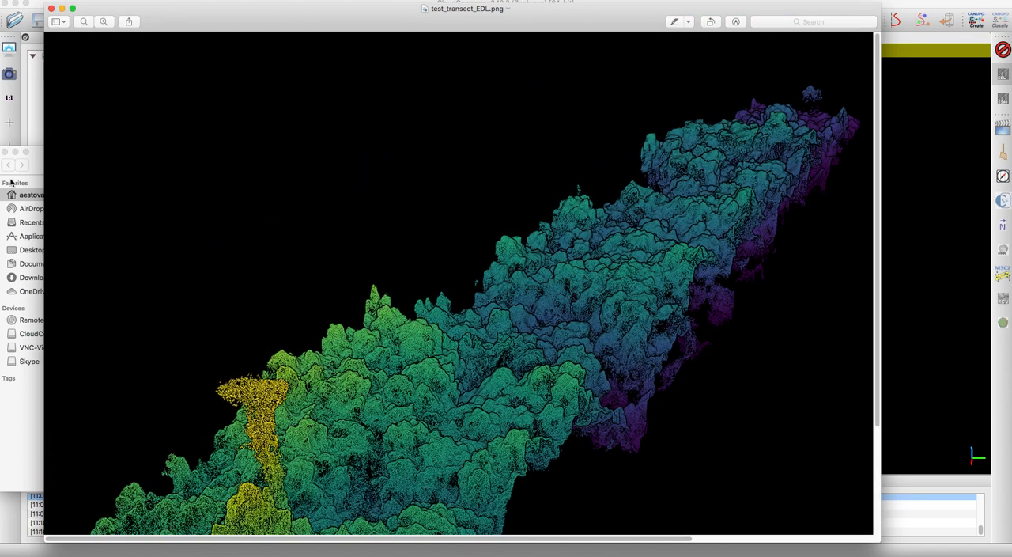
left_click(52, 9)
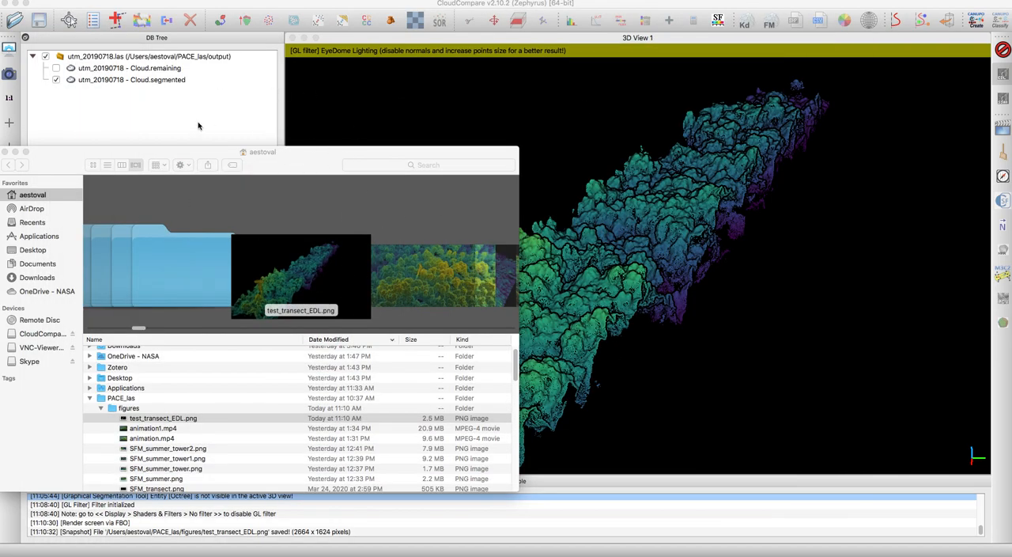
- Return to CloudCompare, turn off the EyeDome Lighting filter and select the segmented strip cloud
left_click(311, 65)
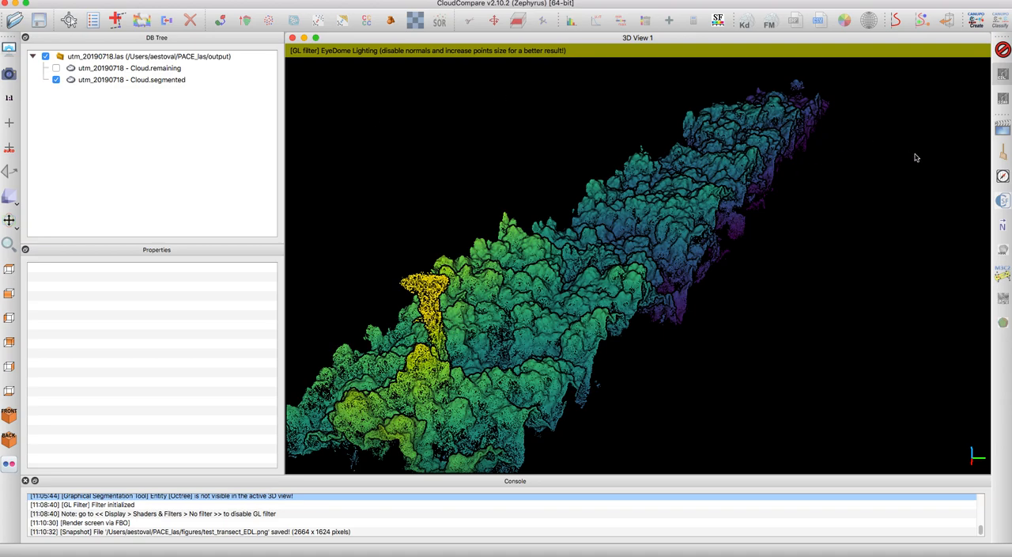
left_click(1004, 53)
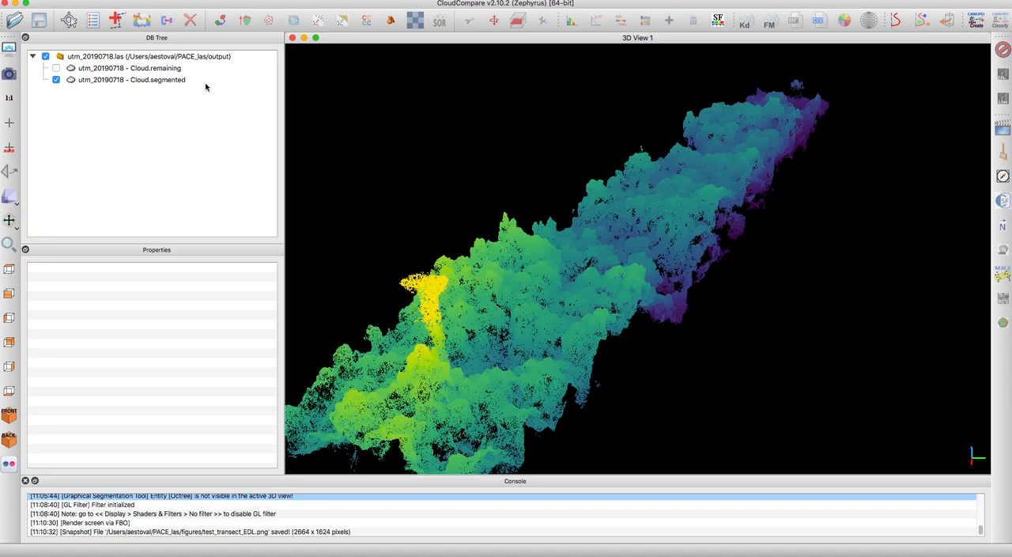
left_click(181, 80)
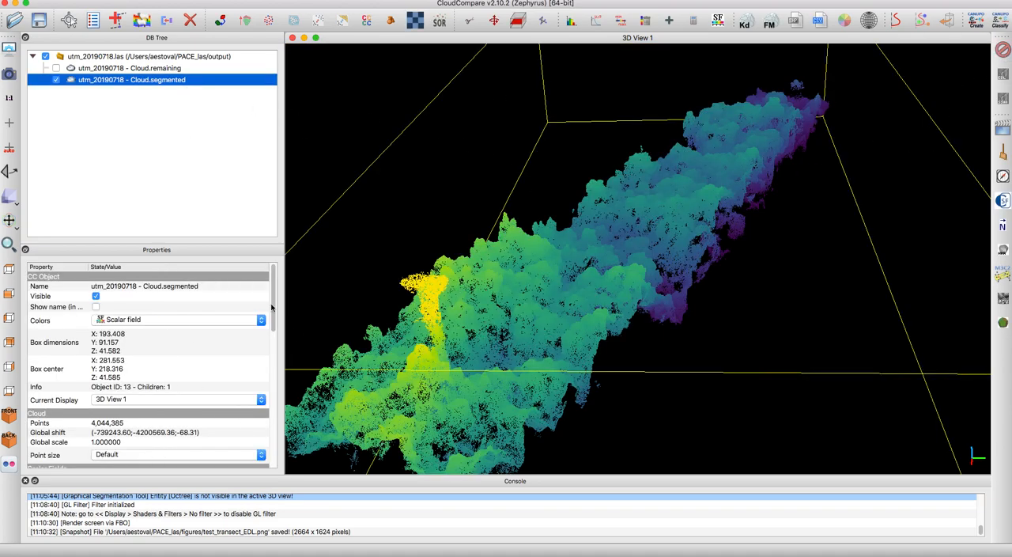
- View the strip from above and close in on the tree crowns beside the tower
left_click_drag(356, 356, 670, 234)
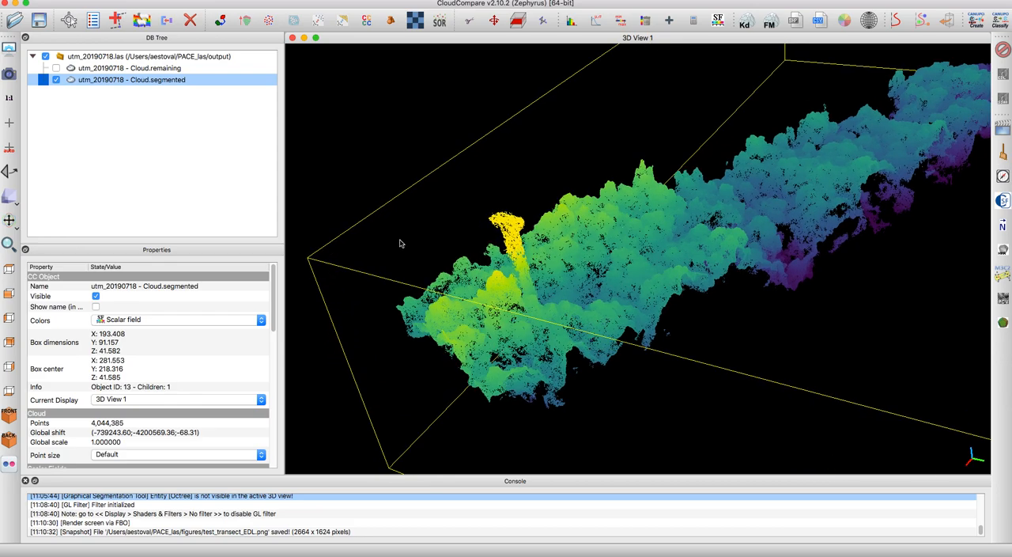
left_click(10, 270)
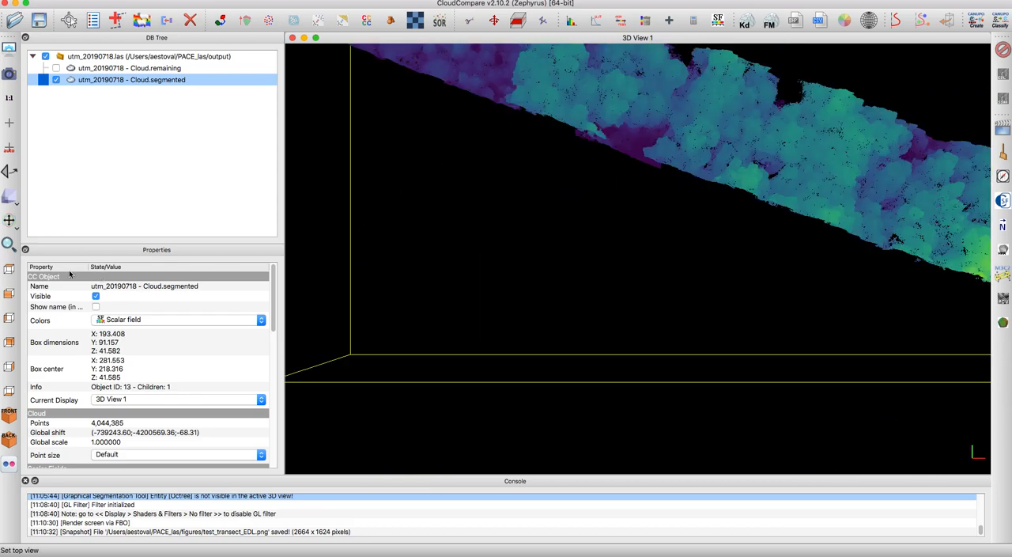
scroll(556, 309, "up", 8)
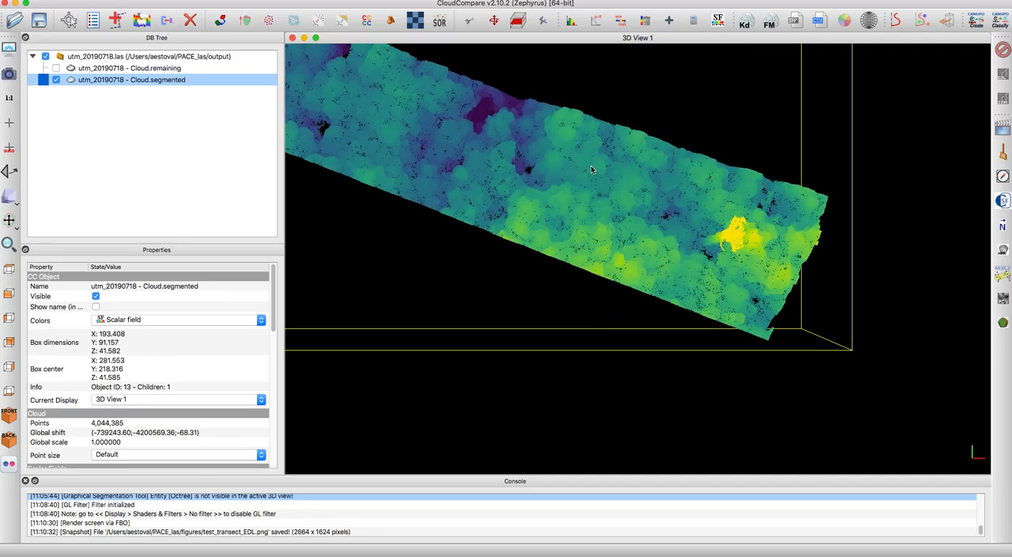
scroll(603, 214, "up", 10)
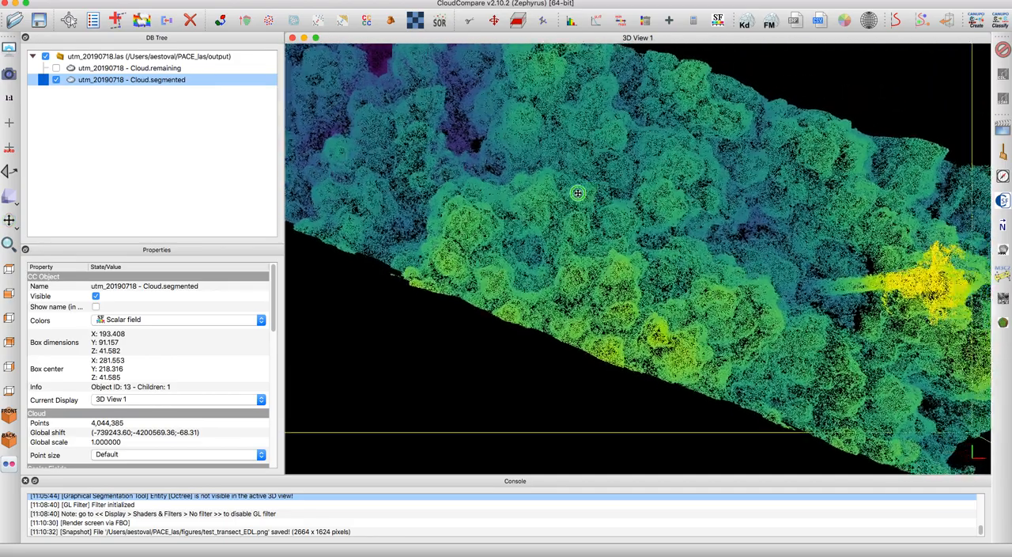
right_click_drag(578, 193, 593, 212)
left_click_drag(656, 203, 637, 257)
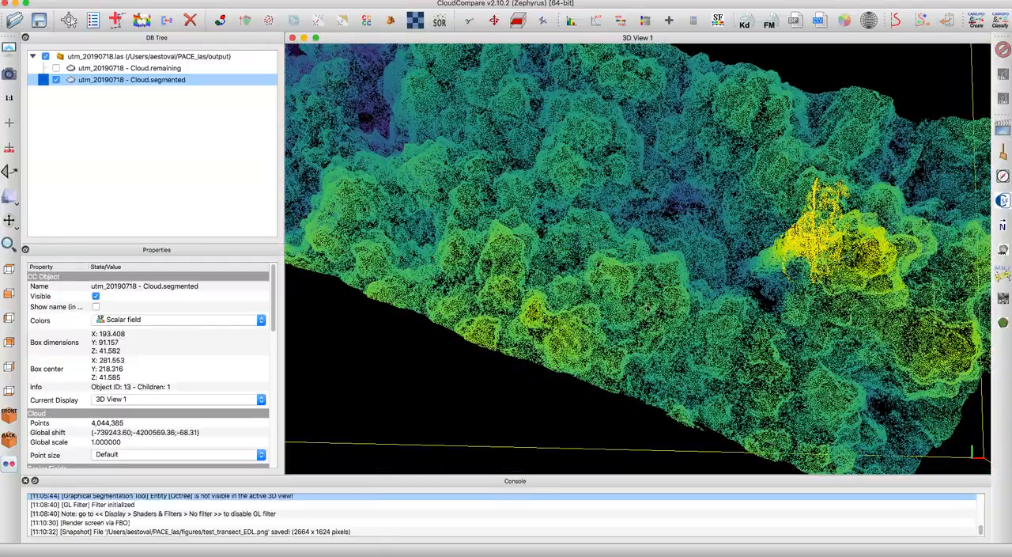
left_click_drag(528, 252, 505, 150)
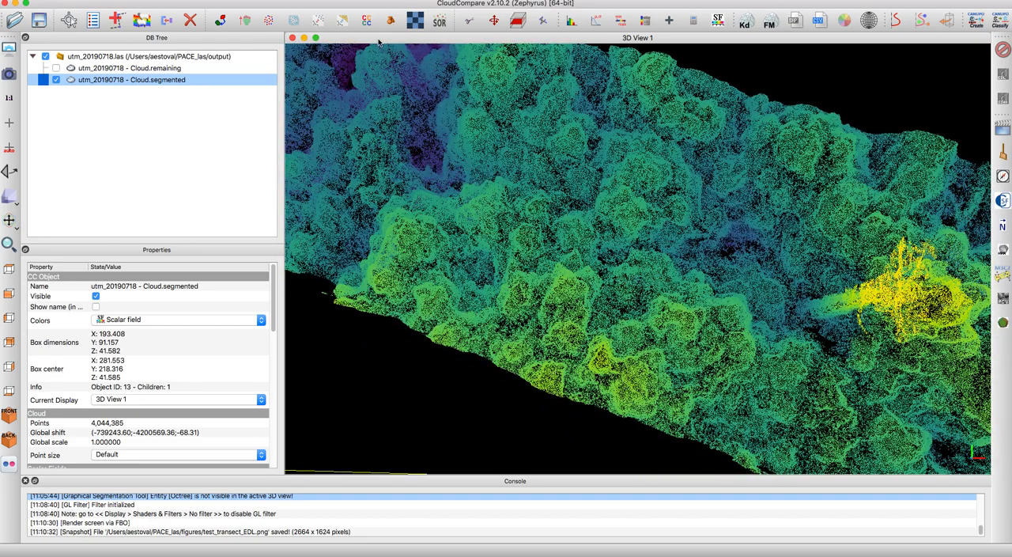
- Segment the yellow-green crown group at the strip's edge near the tower with a polygon outline and confirm the split
left_click(469, 21)
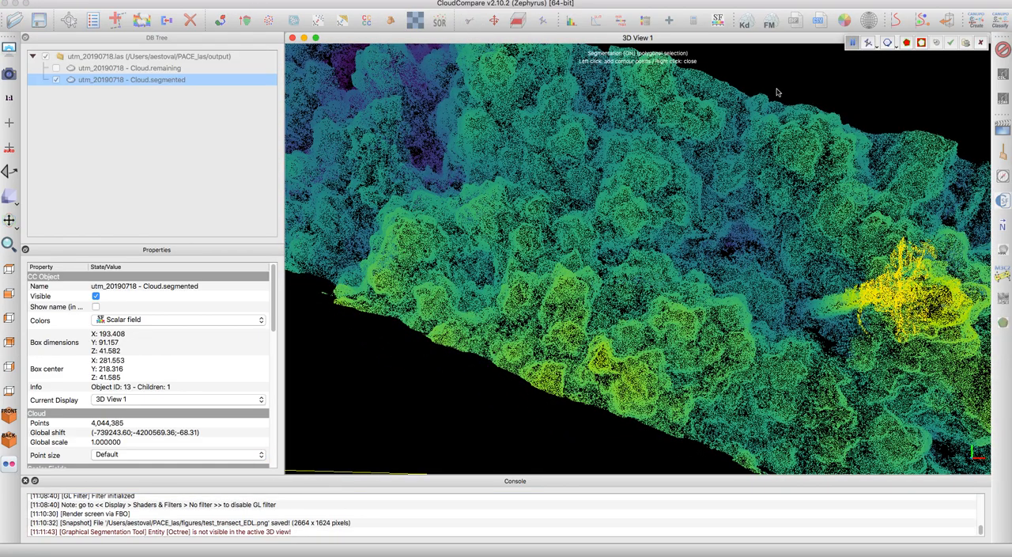
left_click(758, 313)
left_click(732, 282)
left_click(639, 281)
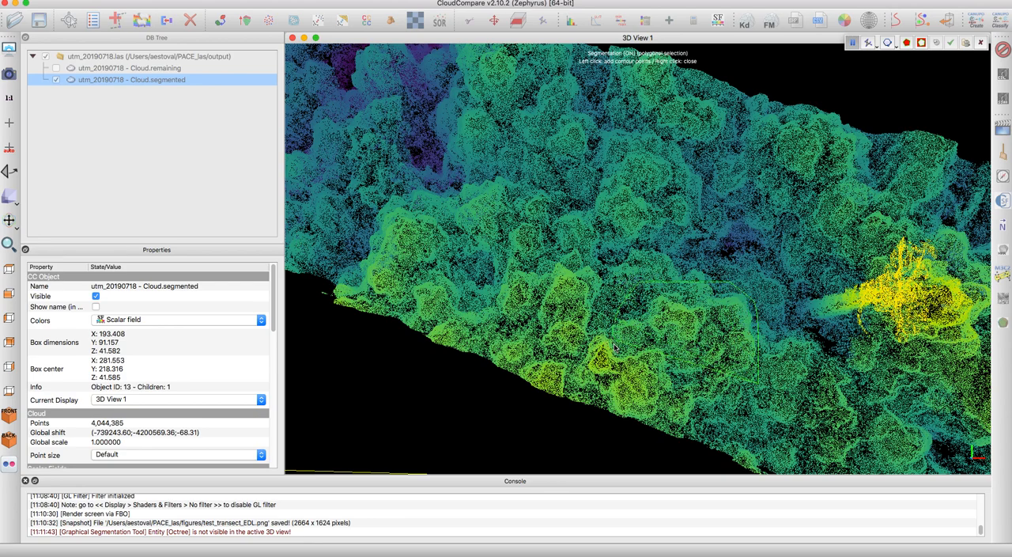
left_click(603, 412)
left_click(693, 437)
left_click(736, 391)
left_click(748, 385)
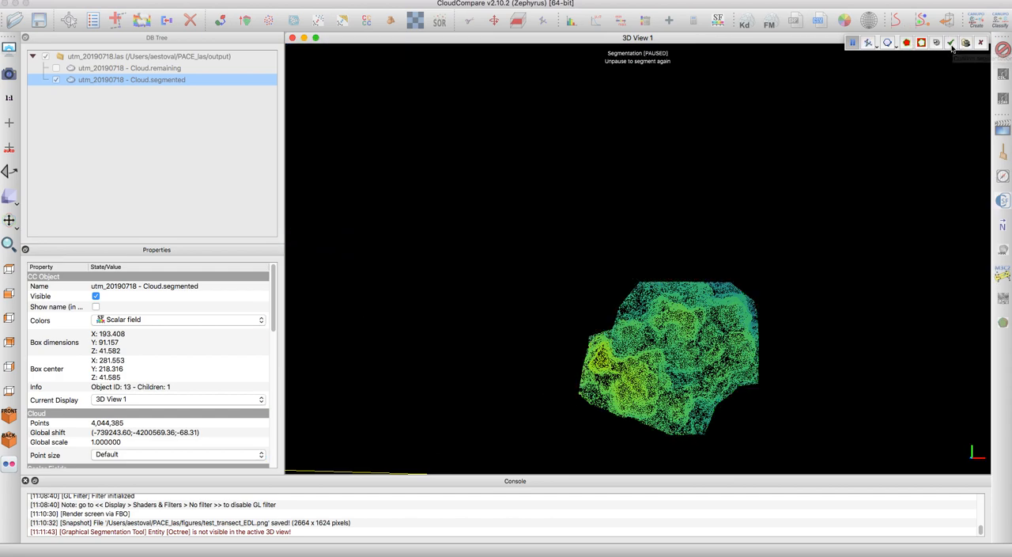
left_click(952, 44)
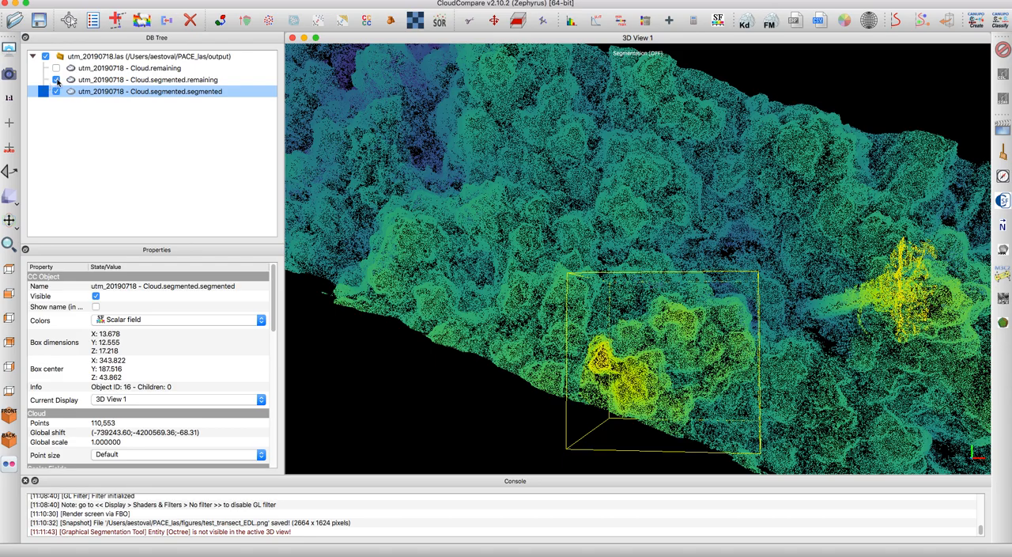
- Hide the remaining strip cloud, zoom to the segmented crown group and turn it around
left_click(56, 80)
left_click(9, 244)
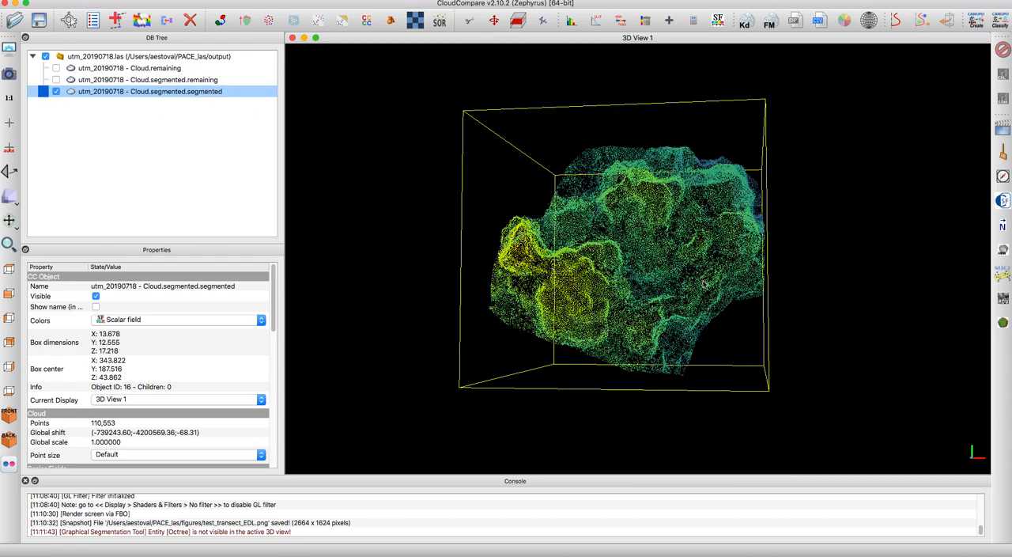
left_click_drag(651, 384, 541, 359)
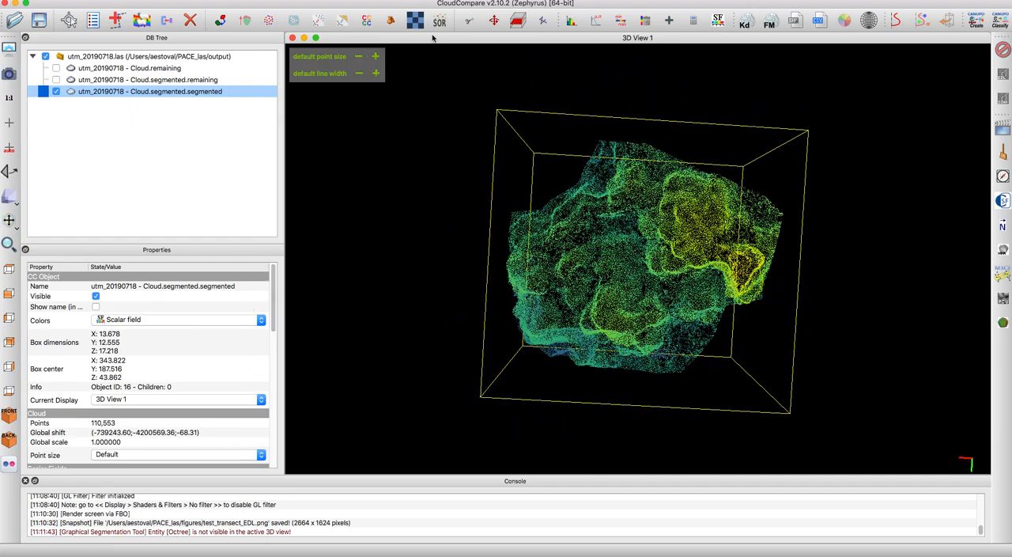
- Show the crown group's Coord. Z histogram, enlarge it to read the height distribution, and close it
left_click(571, 21)
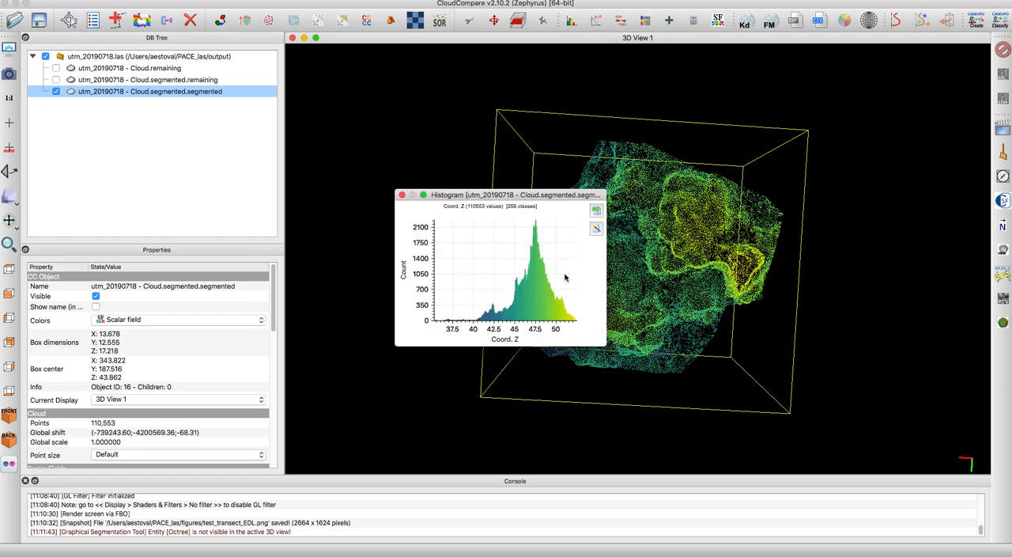
left_click_drag(531, 197, 394, 135)
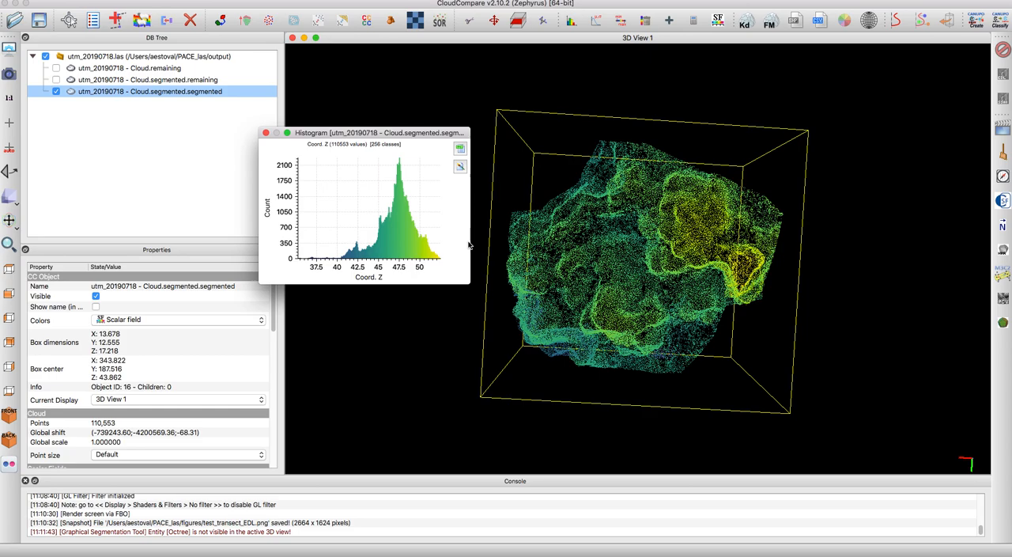
left_click_drag(471, 247, 865, 414)
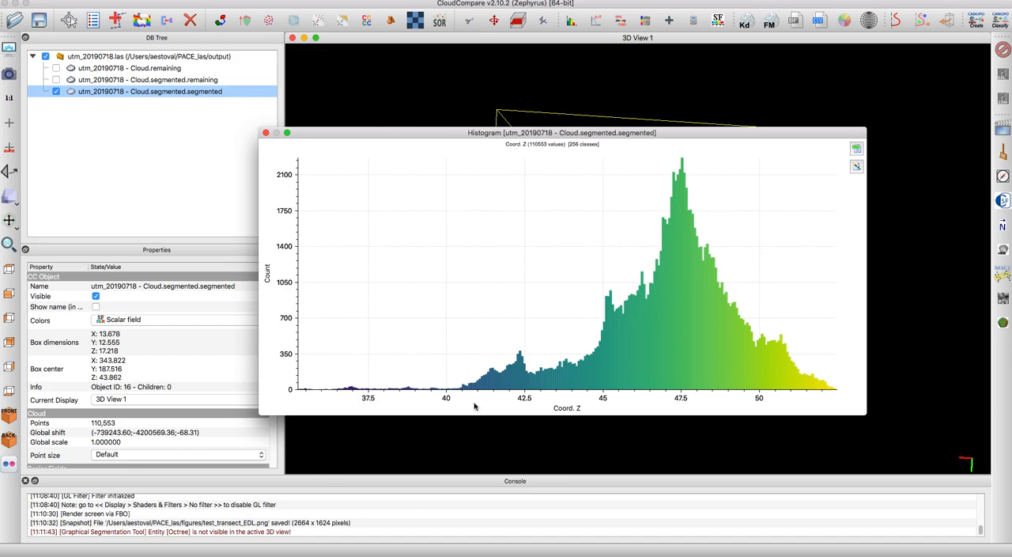
left_click(267, 134)
- Deselect the crown group's cloud and examine its height structure from oblique side angles
left_click_drag(711, 174, 723, 273)
left_click(802, 318)
left_click_drag(638, 208, 646, 269)
left_click_drag(647, 369, 759, 328)
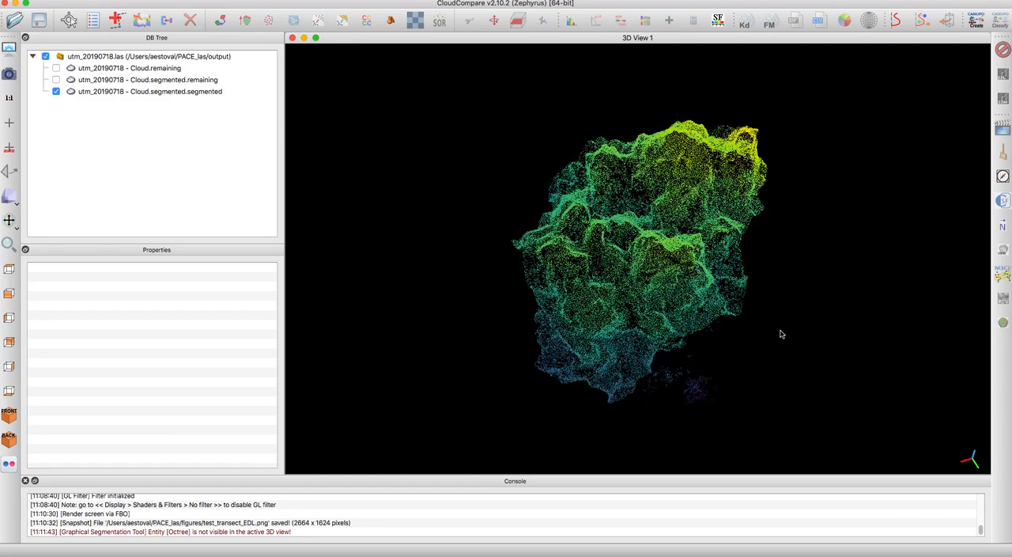
- Tilt the segmented crown group to an oblique view and render it to the file test1_transect_EDL.png
scroll(530, 192, "up", 5)
left_click_drag(648, 302, 643, 263)
right_click_drag(642, 261, 622, 245)
mouse_move(622, 246)
left_mouse_down()
mouse_move(662, 276)
mouse_move(605, 212)
mouse_move(614, 236)
left_mouse_up()
right_click_drag(622, 265, 625, 239)
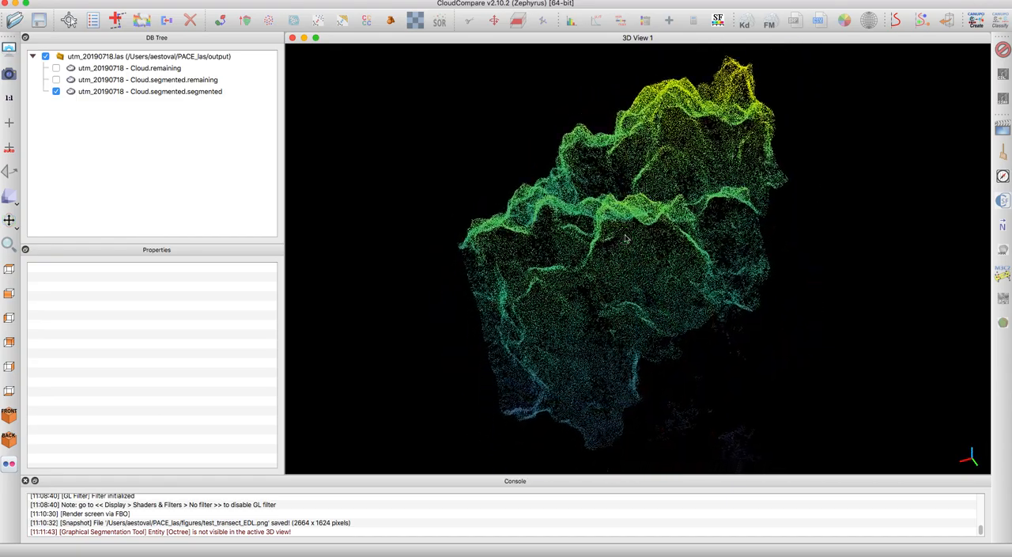
left_click(142, 0)
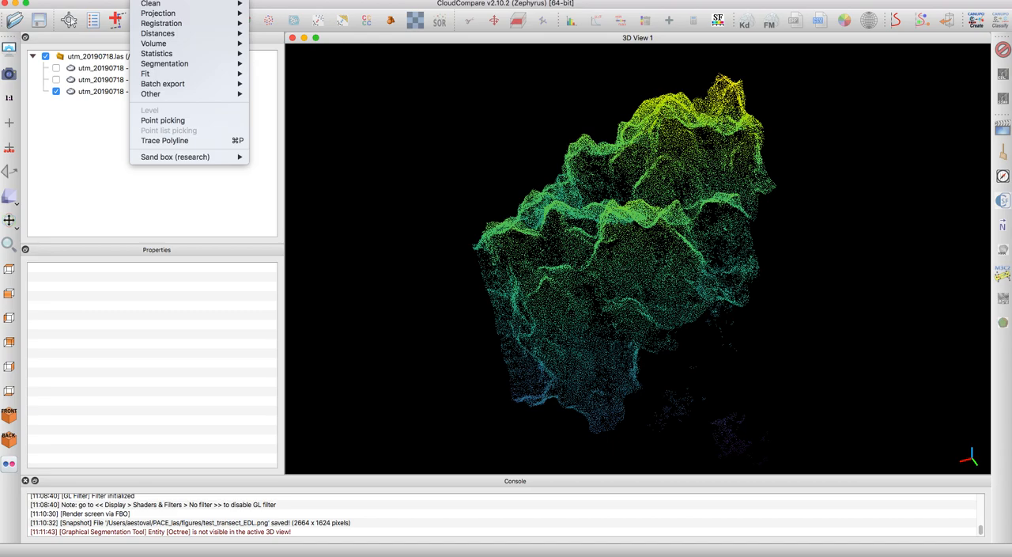
mouse_move(171, 1)
left_click(180, 99)
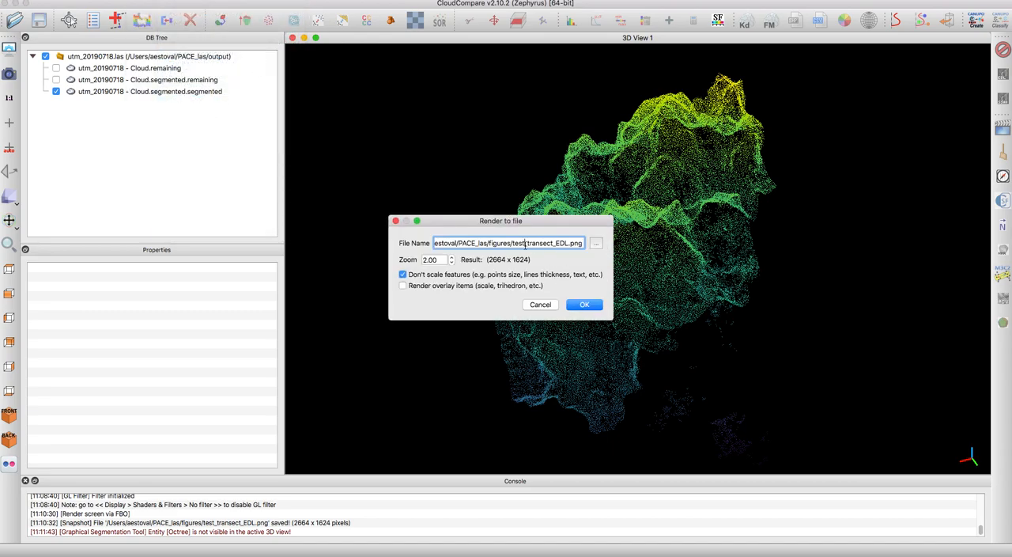
type("1")
left_click(584, 305)
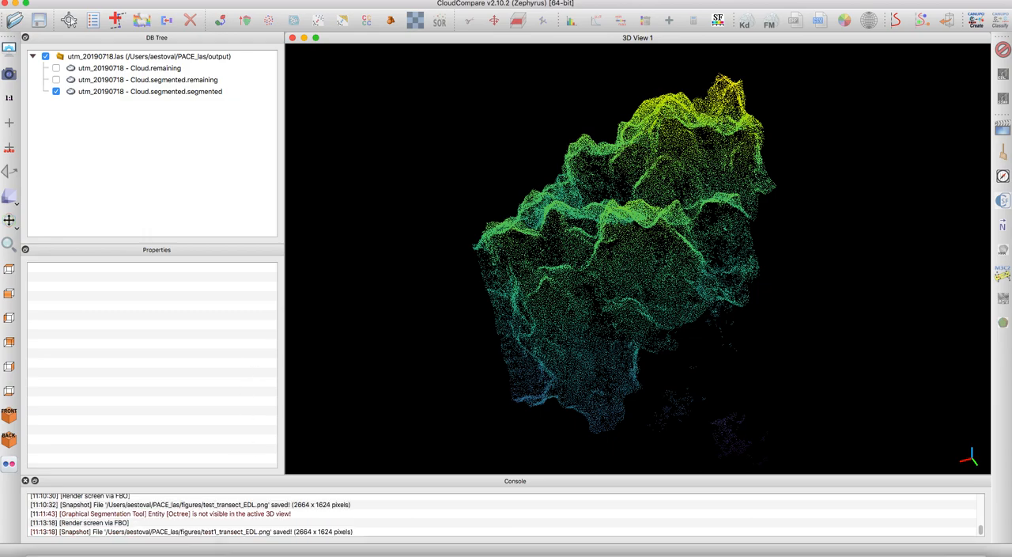
- Switch to Finder, open test1_transect_EDL.png from the figures folder to check the render, close it and return to CloudCompare
mouse_move(57, 545)
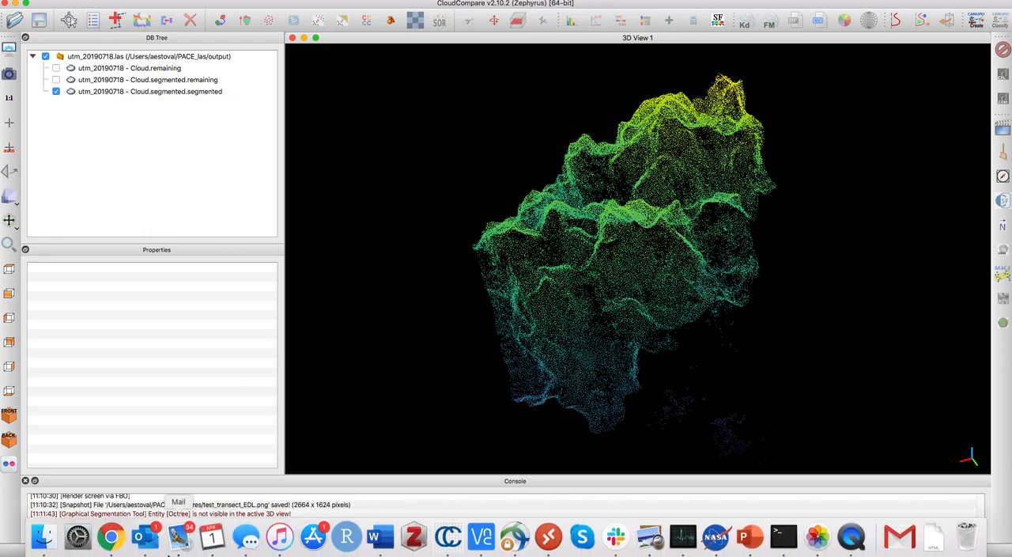
left_click(49, 544)
left_click(153, 421)
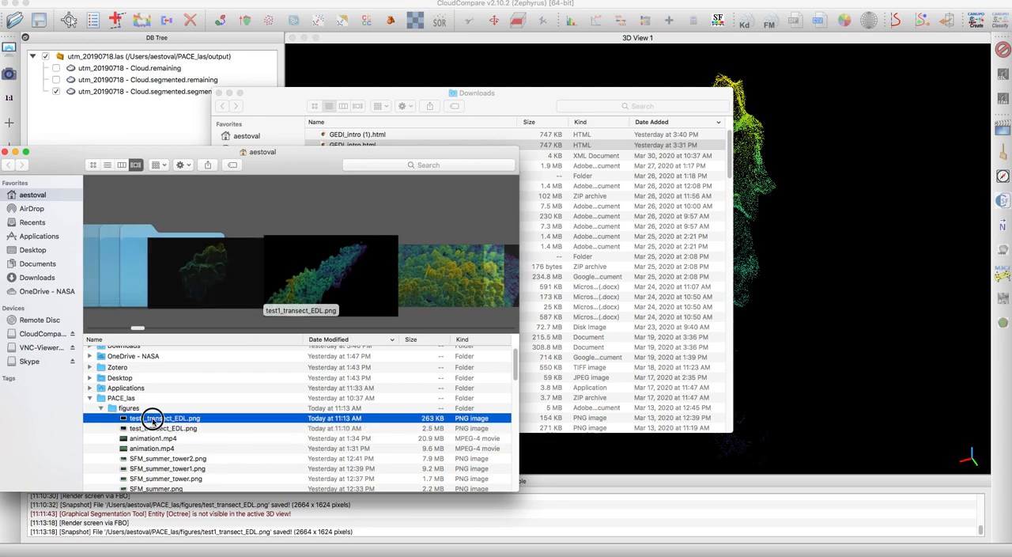
double_click(153, 419)
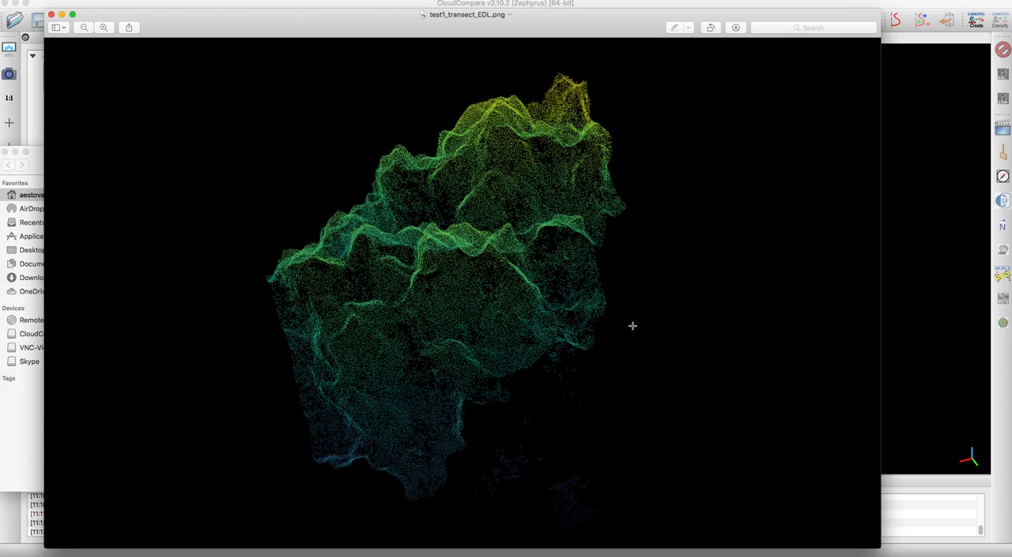
left_click(51, 15)
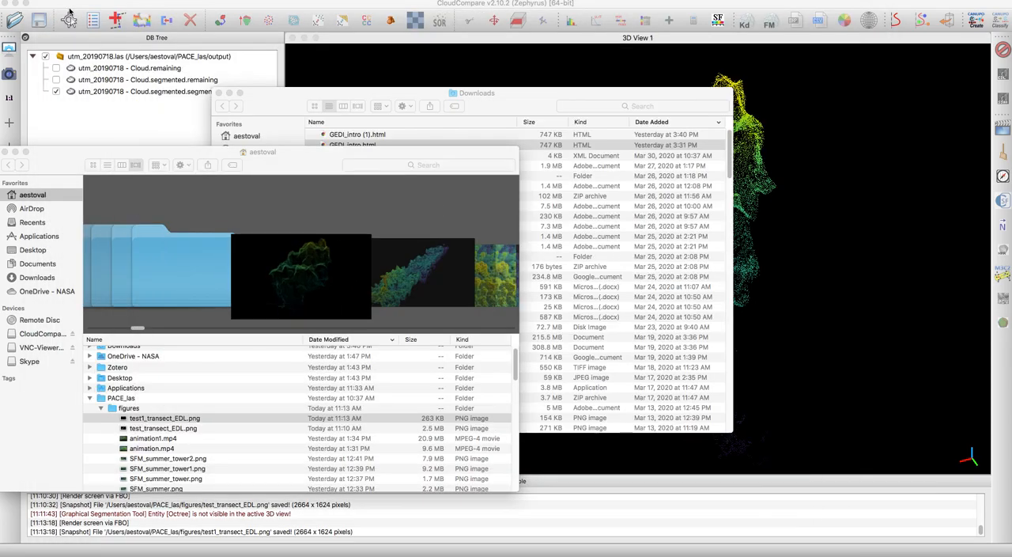
left_click(324, 41)
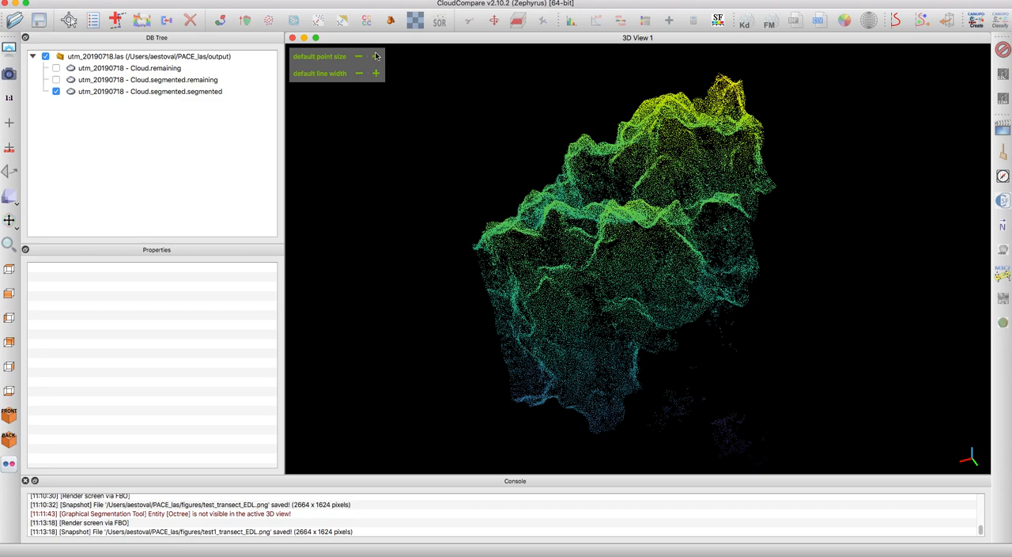
- Increase the default point size to 3 and apply the EyeDome Lighting filter to the crown group
left_click(376, 56)
left_click(376, 56)
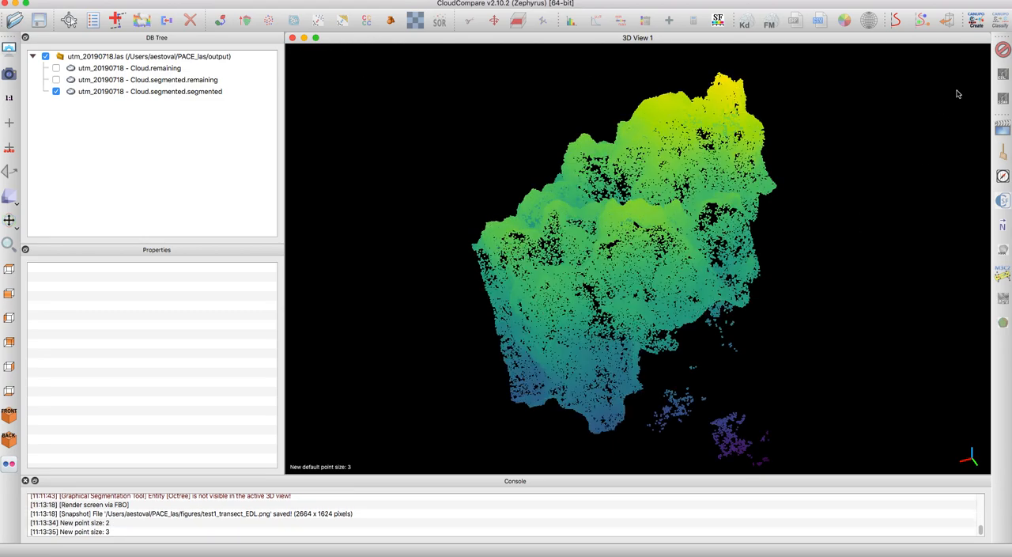
left_click(1002, 76)
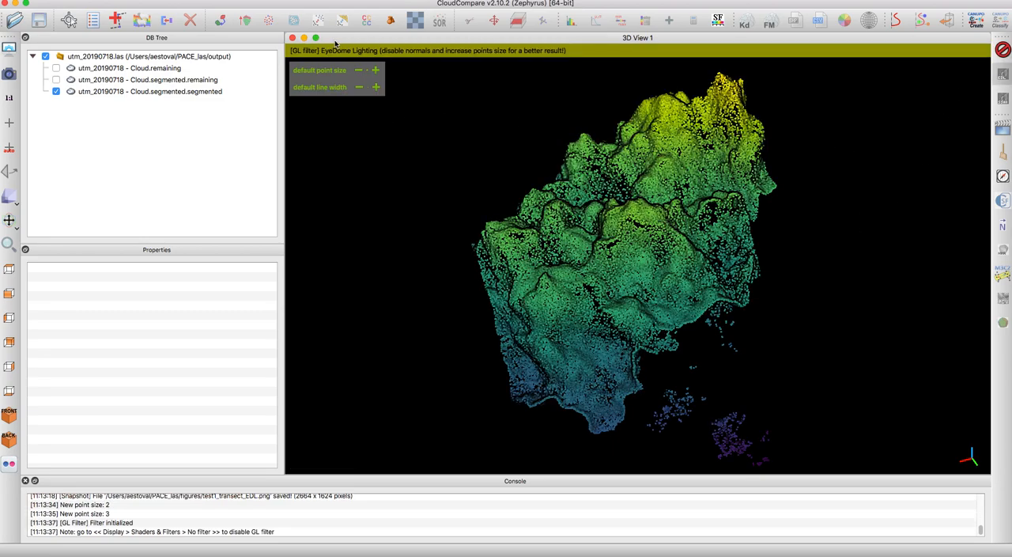
- Render the EyeDome-lit crown group to file again, keeping the name test1_transect_EDL.png
left_click(212, 0)
mouse_move(177, 1)
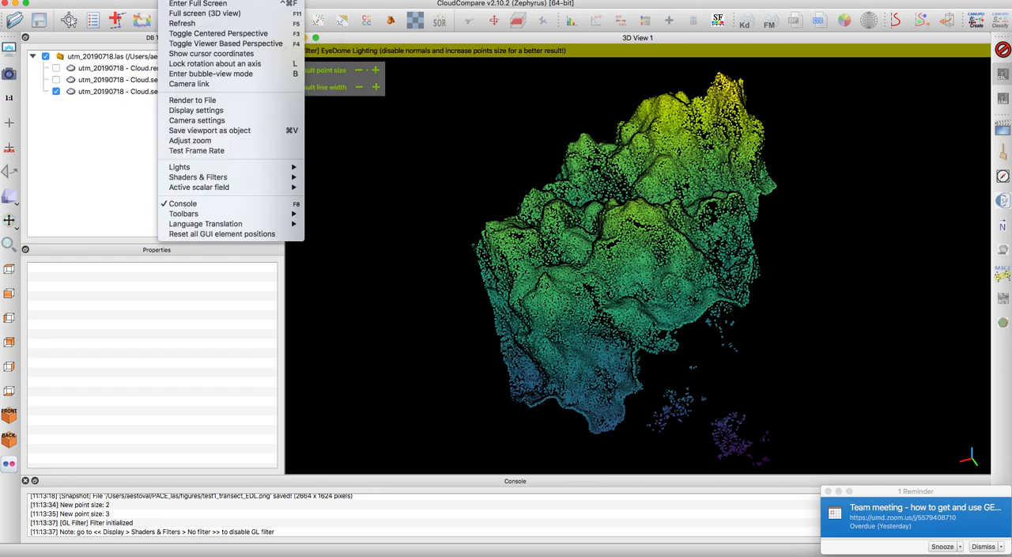
left_click(190, 100)
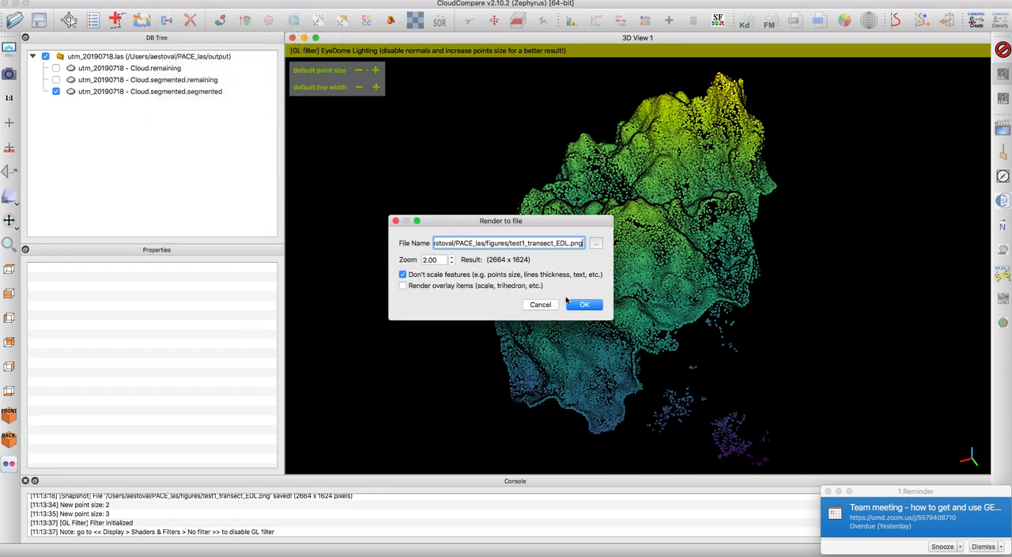
left_click(584, 305)
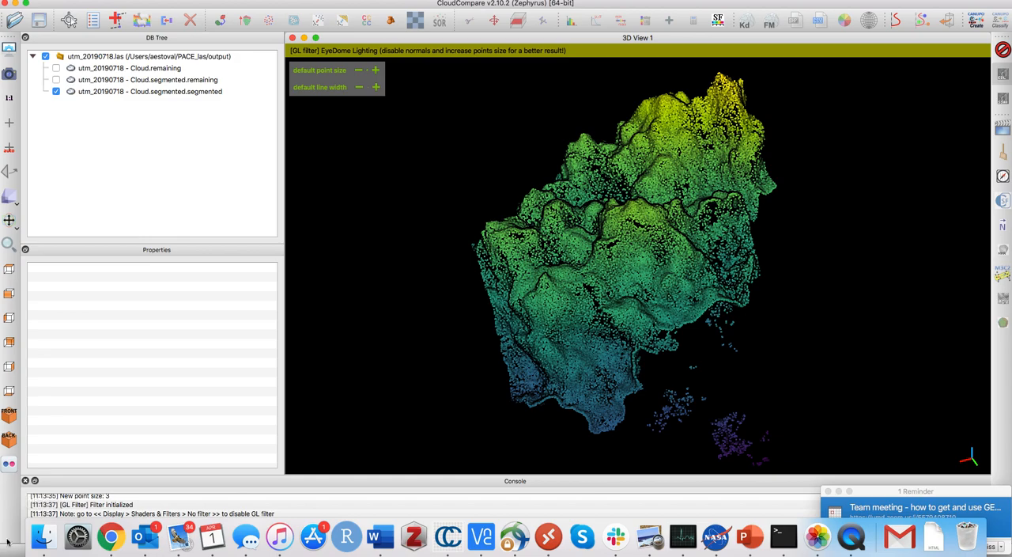
- Switch to Finder, open the re-rendered test1_transect_EDL.png to check the shading, close it and return to CloudCompare
left_click(55, 535)
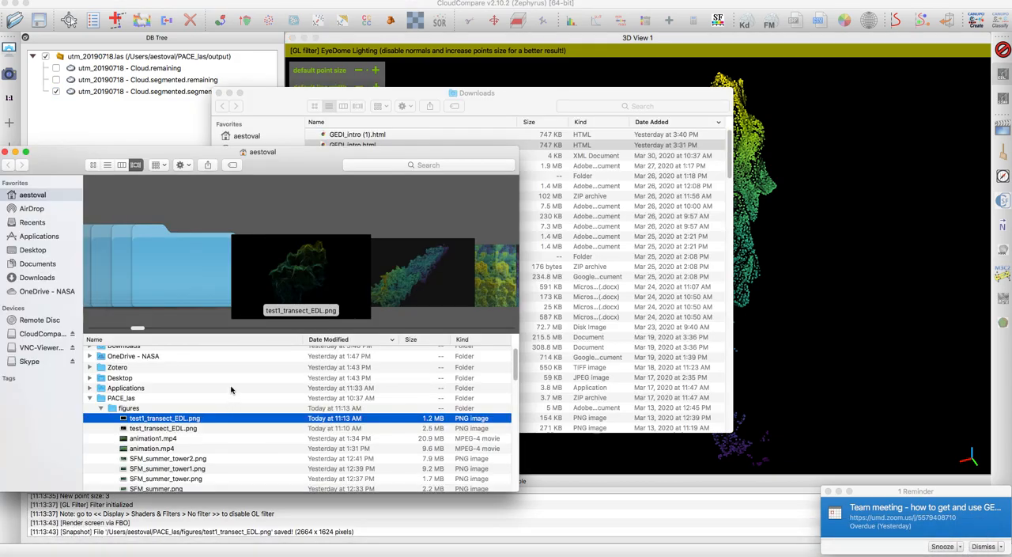
double_click(164, 418)
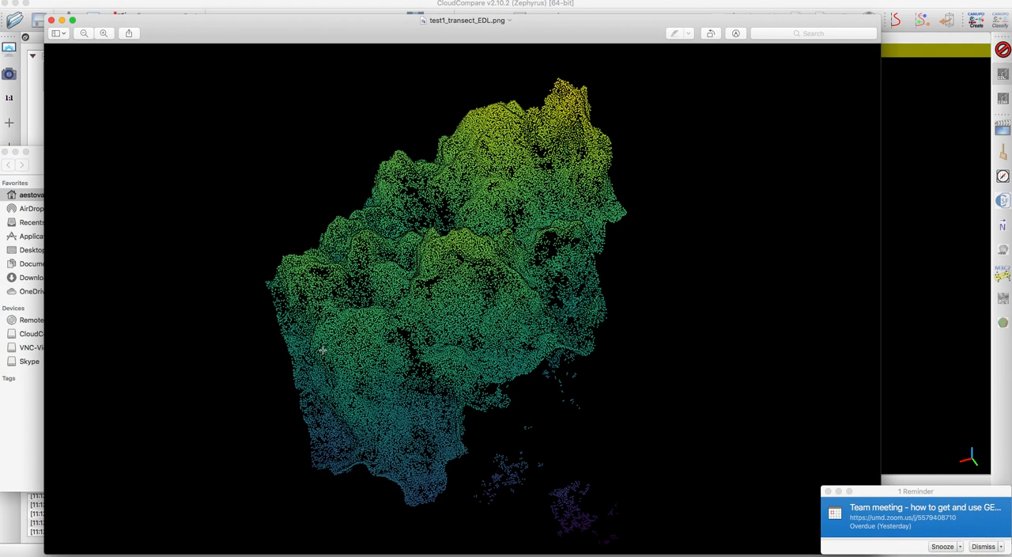
left_click(52, 21)
left_click(911, 377)
- Turn off the EyeDome Lighting filter and inspect the crown group from a steeper angle, up close and as a whole
left_click_drag(607, 297, 656, 280)
left_click_drag(635, 86, 648, 406)
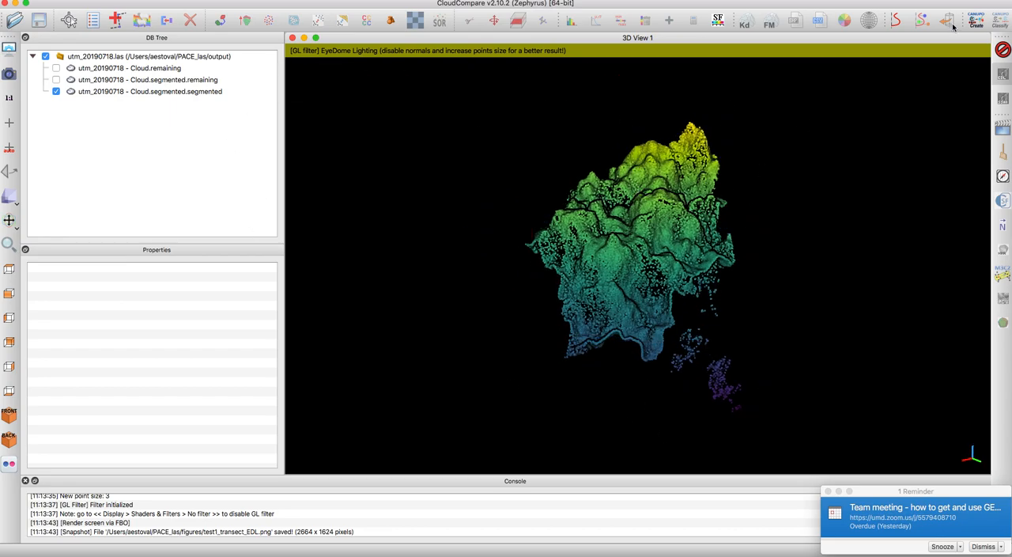
left_click(1002, 51)
left_click_drag(720, 378, 624, 389)
scroll(624, 389, "up", 10)
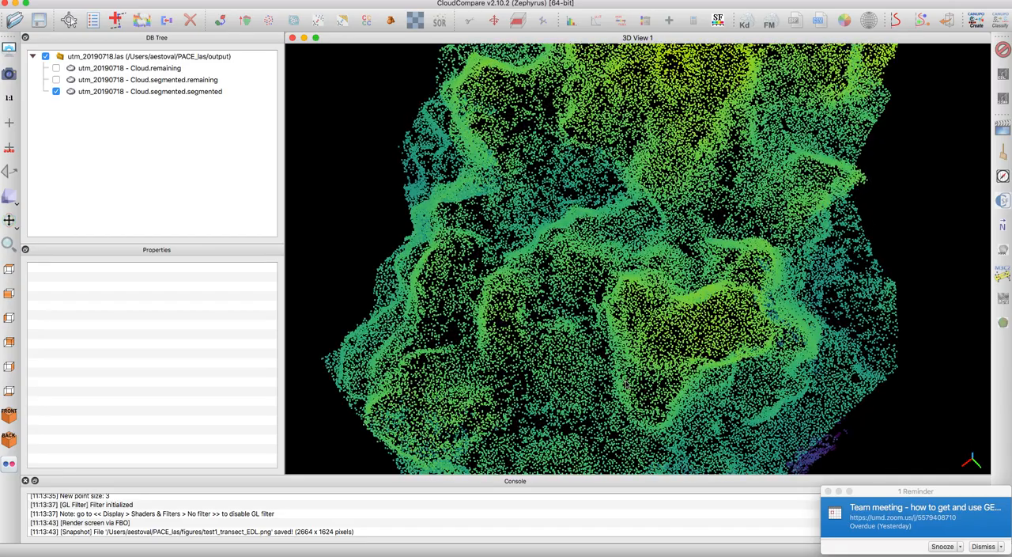
scroll(624, 389, "down", 8)
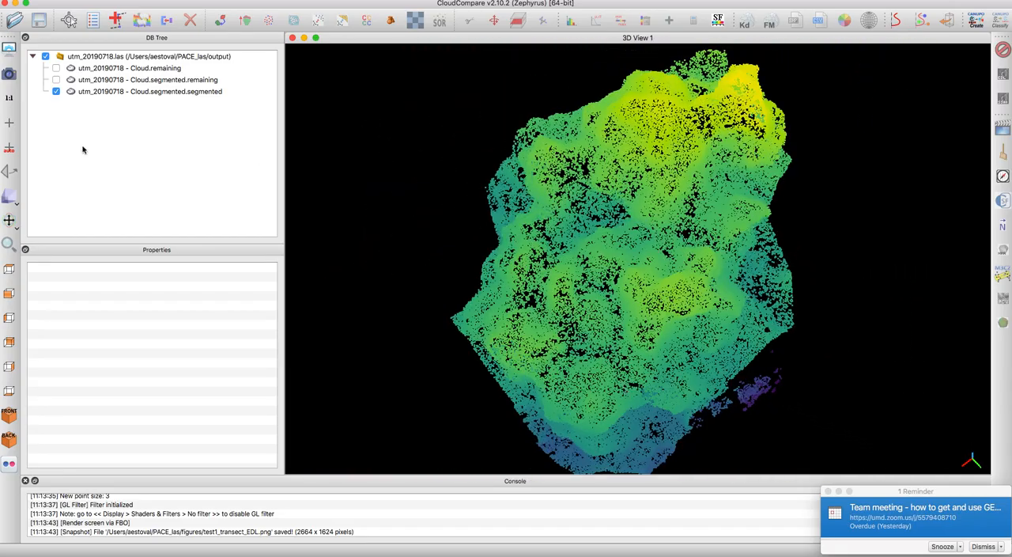
mouse_move(372, 552)
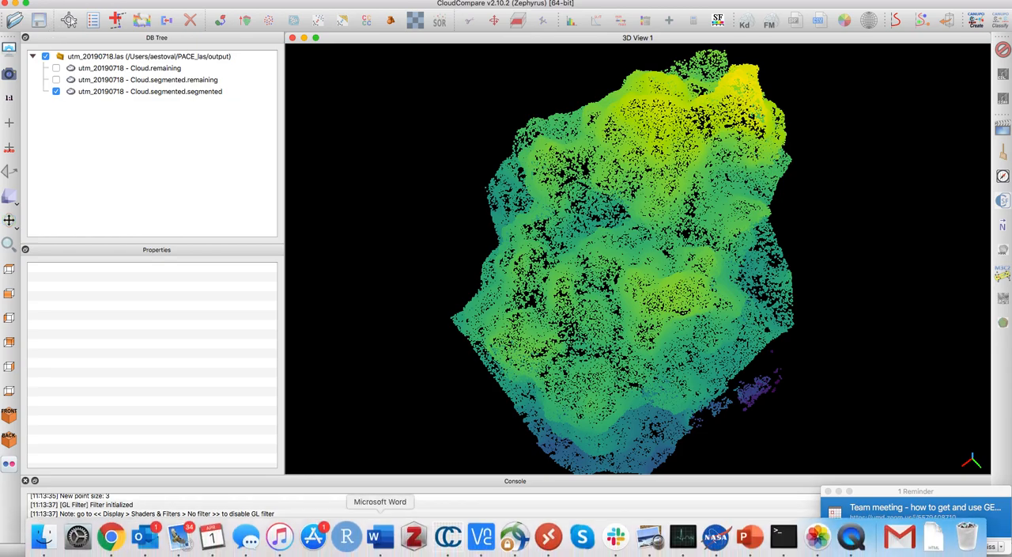
right_click(859, 553)
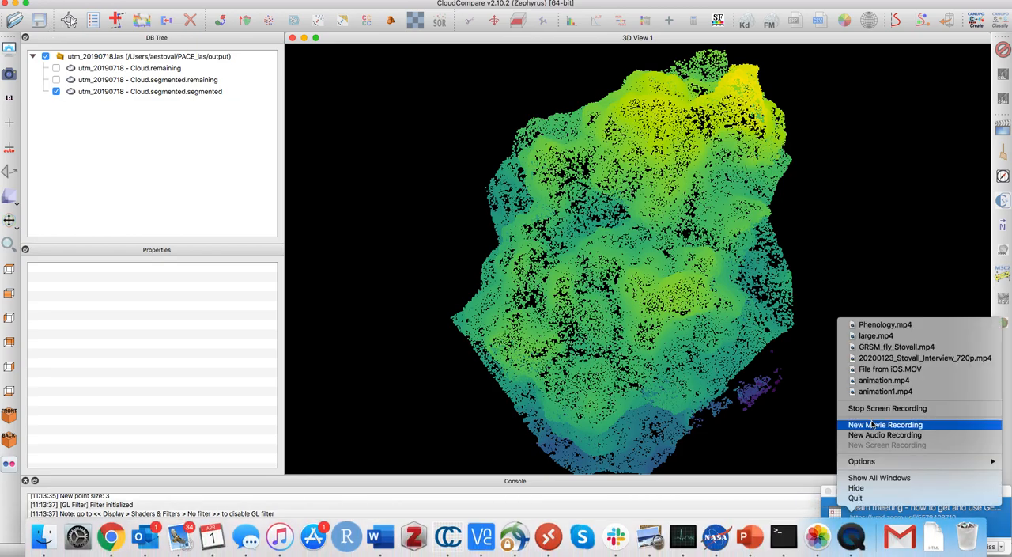